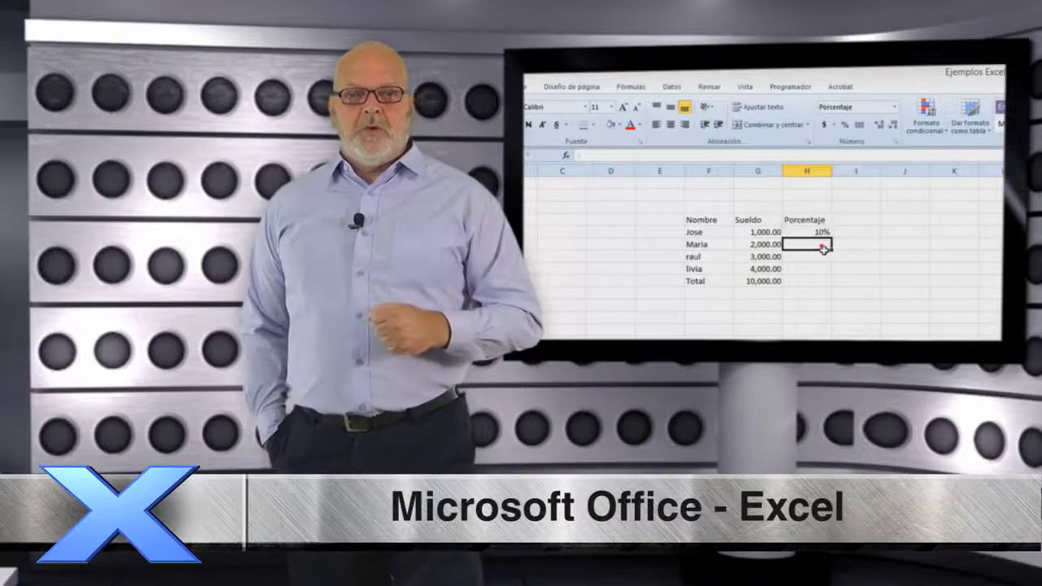
# Copy the percentage formula in H5 down through the Total row in H9.
pyautogui.click(816, 233)
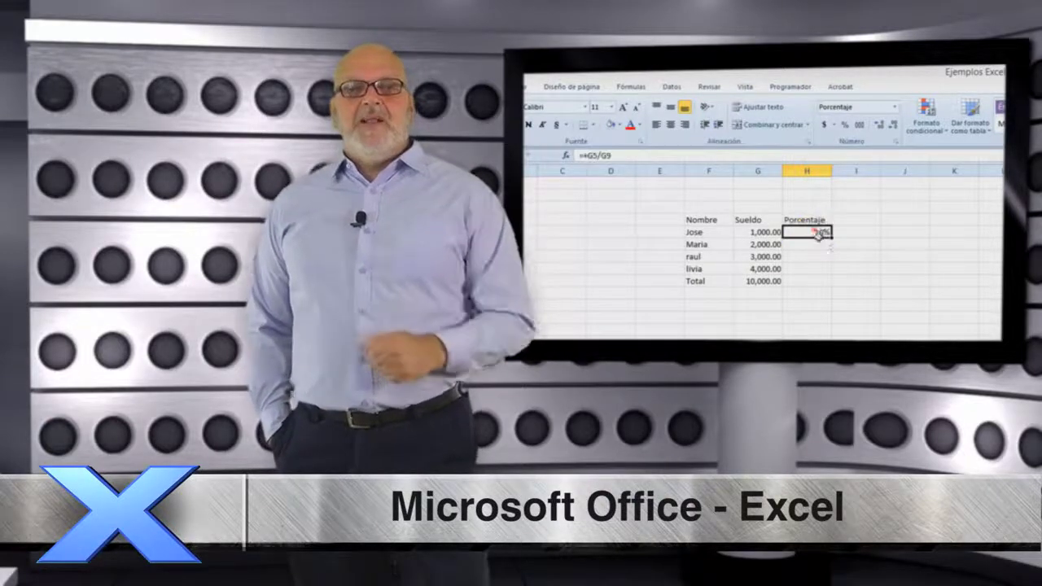
pyautogui.moveTo(836, 245); pyautogui.dragTo(832, 281)
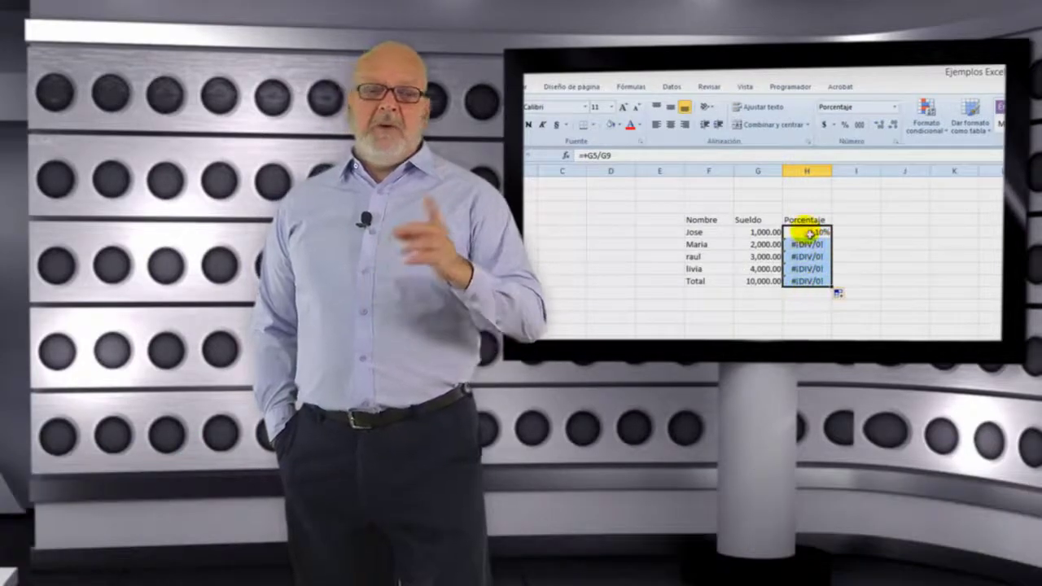
pyautogui.click(805, 232)
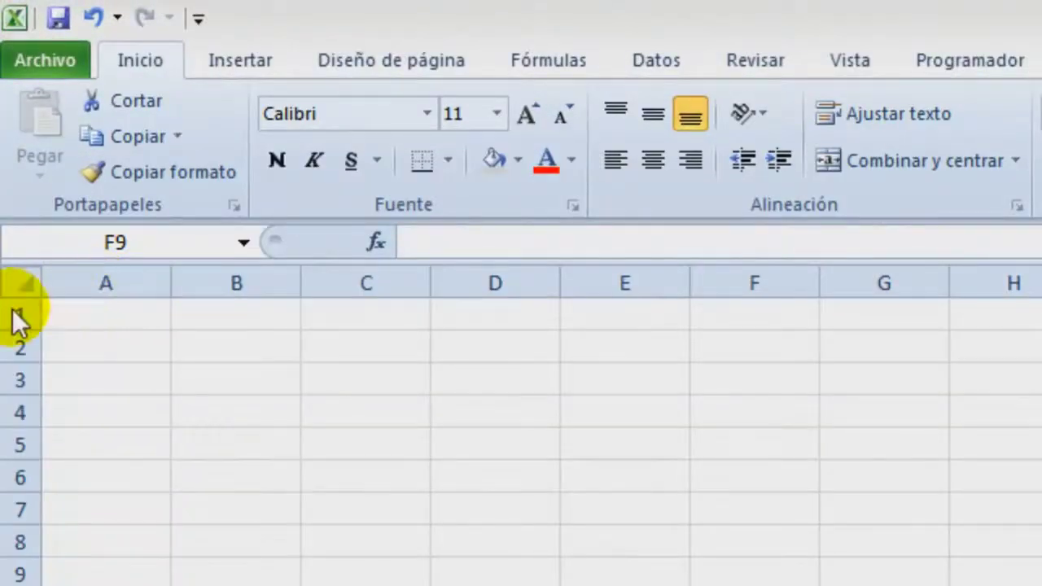
pyautogui.click(100, 326)
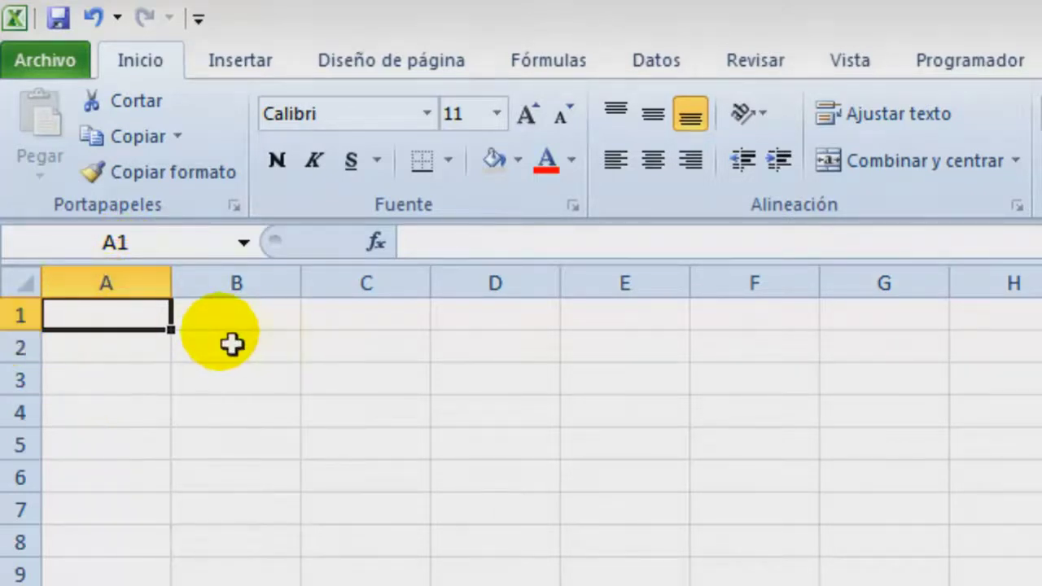
pyautogui.click(782, 417)
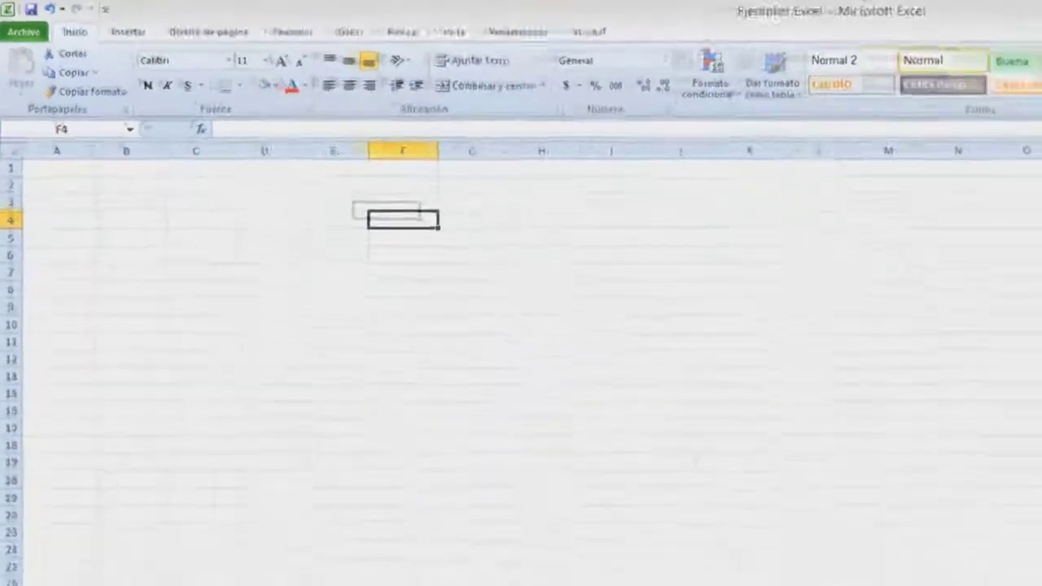
# Switch to the Inventory list1 workbook and examine the column headings and row layout of its inventory list.
pyautogui.moveTo(342, 572)
pyautogui.click(390, 530)
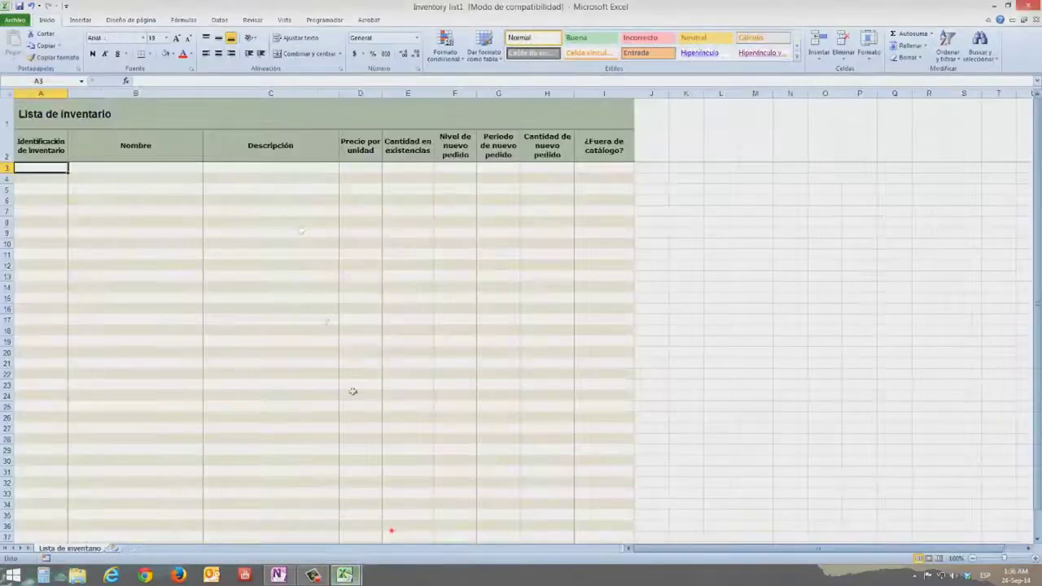
pyautogui.click(228, 202)
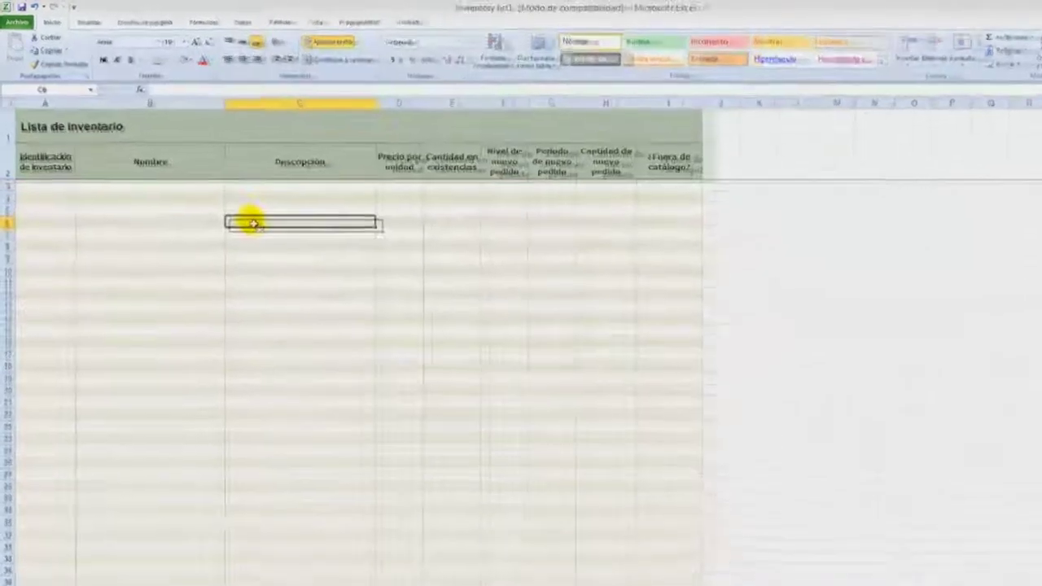
pyautogui.scroll(-5, 329, 288)
pyautogui.scroll(7, 330, 289)
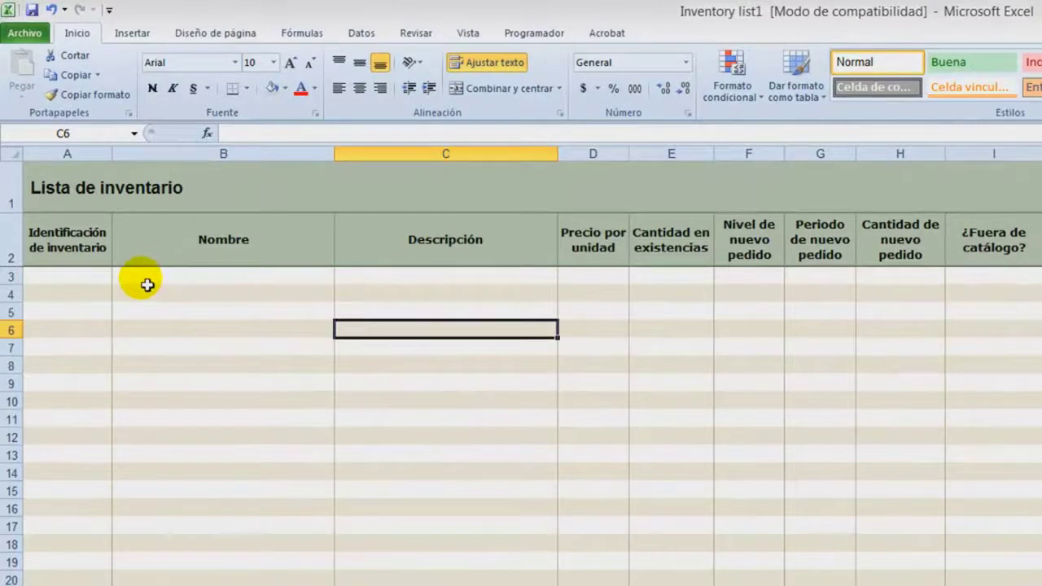
pyautogui.click(668, 277)
pyautogui.click(742, 275)
pyautogui.click(807, 279)
pyautogui.click(881, 285)
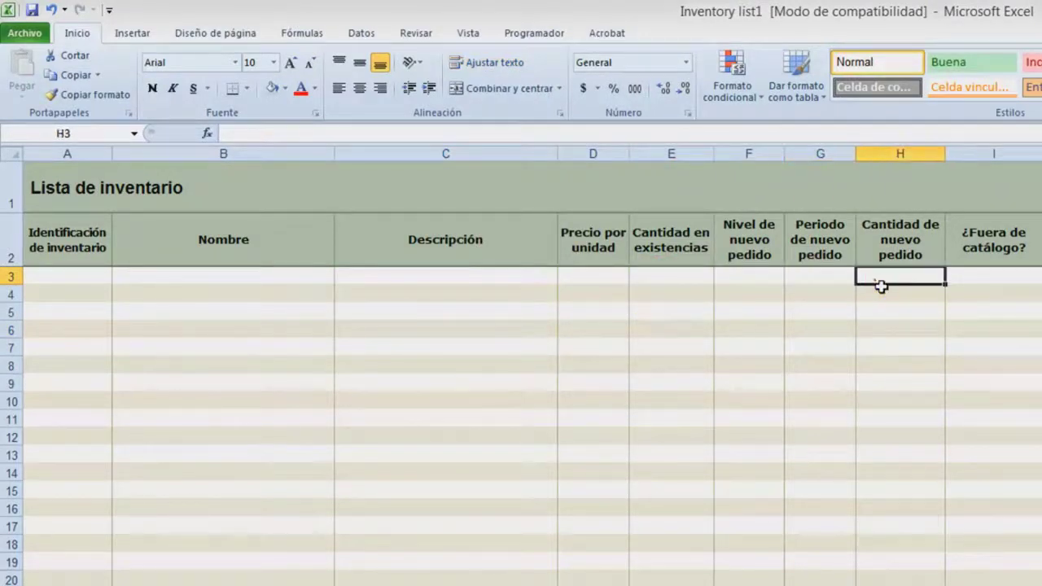
pyautogui.click(974, 279)
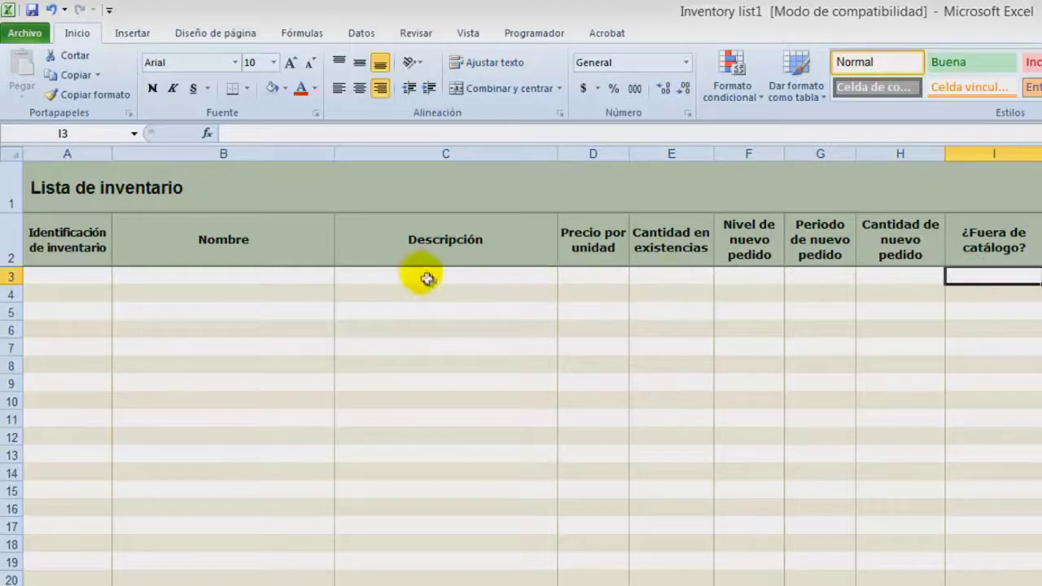
pyautogui.scroll(-4, 353, 293)
pyautogui.scroll(4, 344, 302)
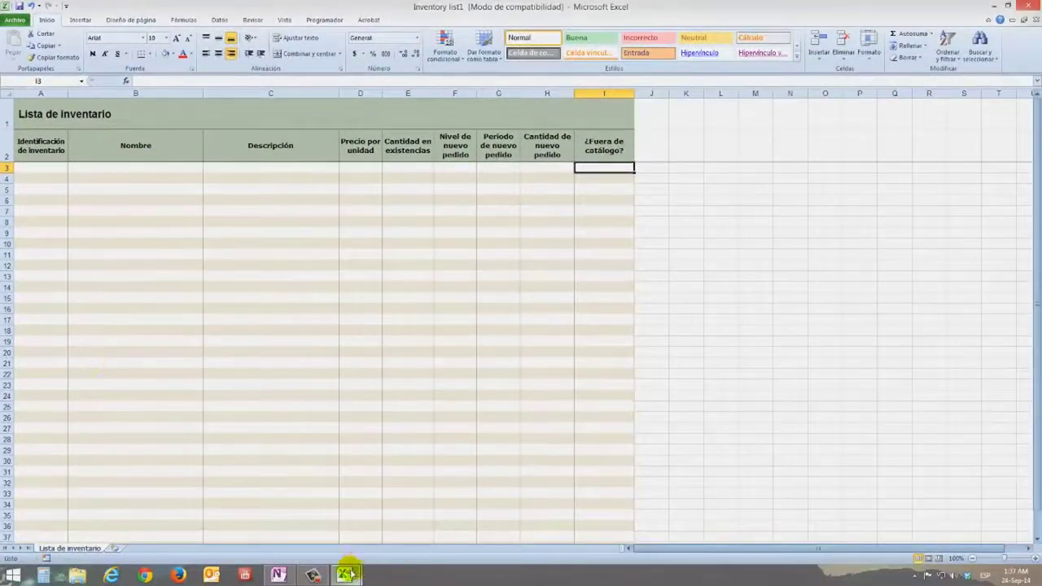
# Return to the Ejemplos Excel workbook and enter the headers Nombre, Sueldo and Porcentaje in cells F4 to H4.
pyautogui.click(348, 574)
pyautogui.click(312, 521)
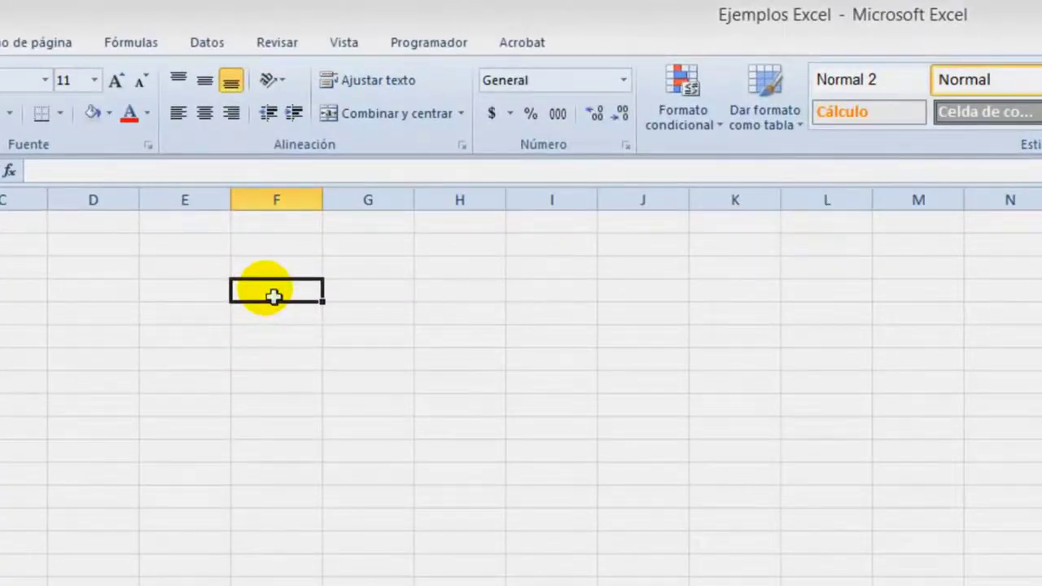
pyautogui.write('Nombre')
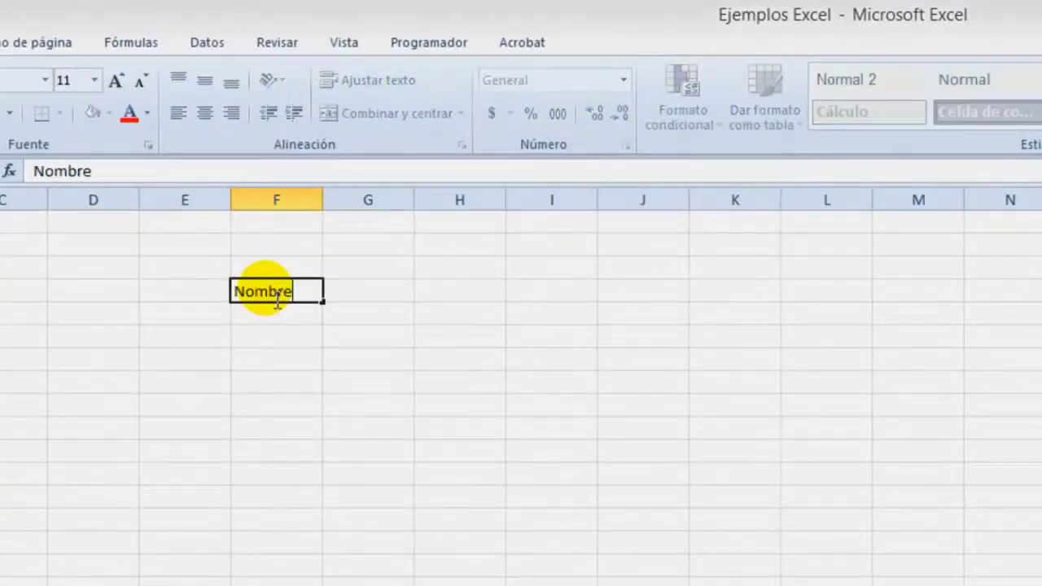
pyautogui.press('Tab')
pyautogui.write('Su')
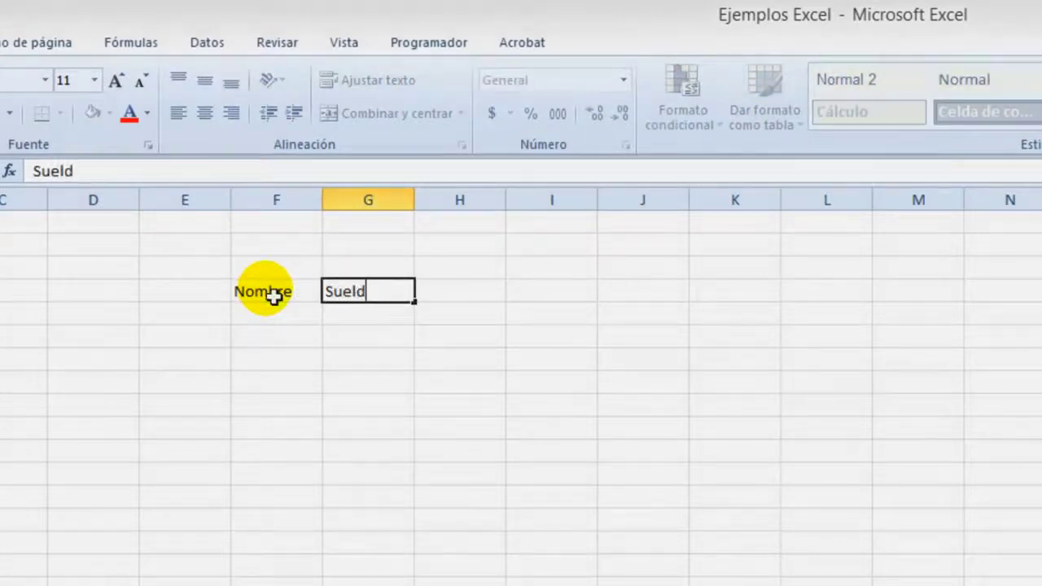
pyautogui.press('Return')
pyautogui.press('Up')
pyautogui.press('Tab')
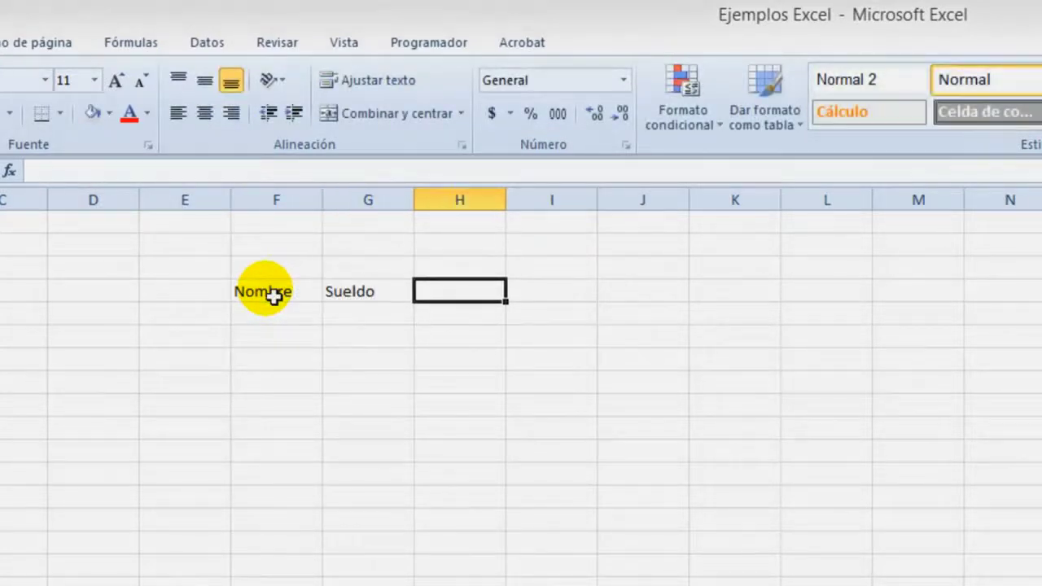
pyautogui.write('Porcenta')
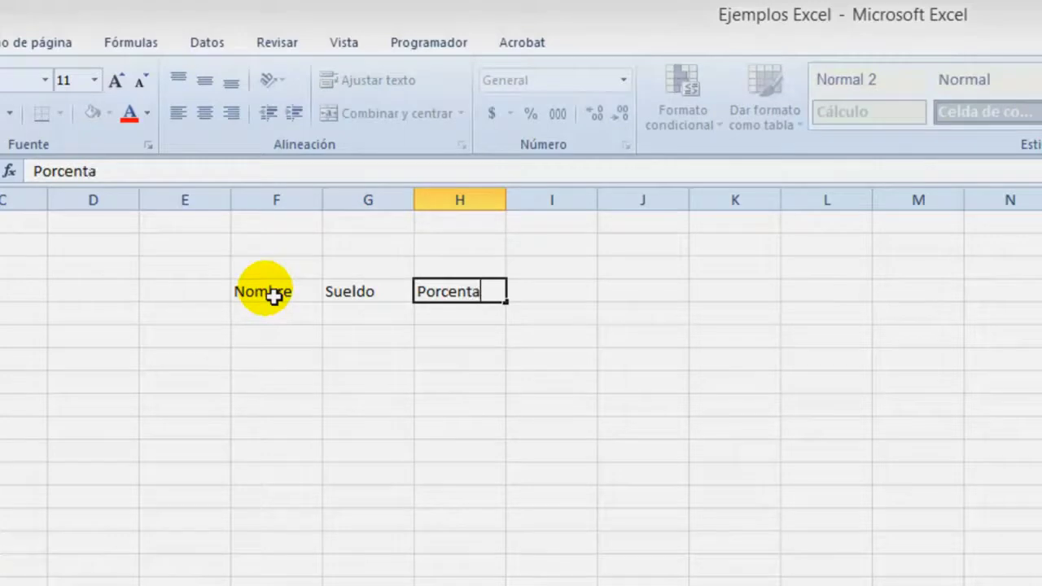
pyautogui.write('je')
pyautogui.press('Return')
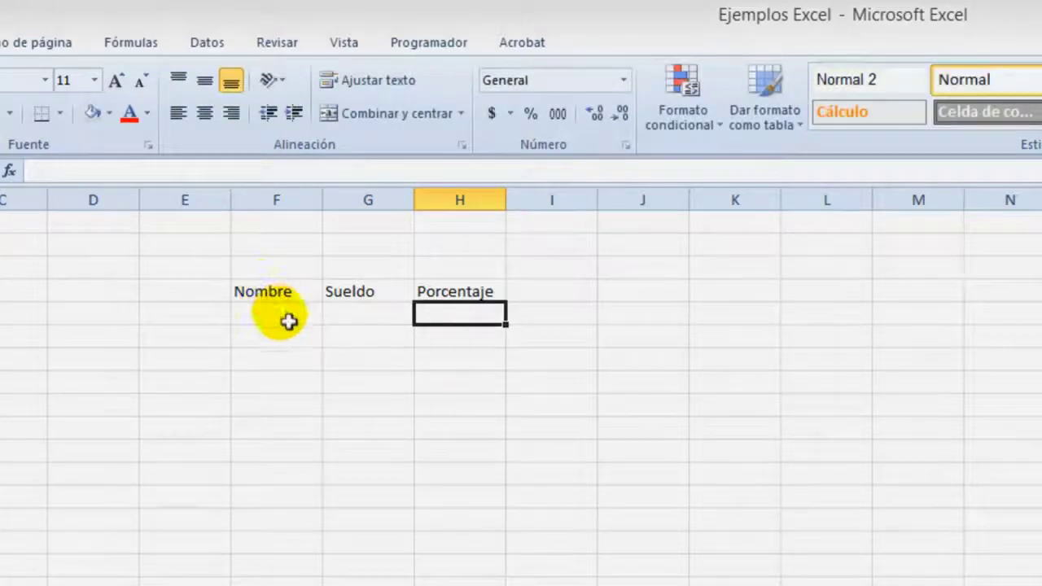
# Enter the four employees' first names in F5 to F8 below the Nombre header.
pyautogui.click(288, 315)
pyautogui.write('Jose')
pyautogui.press('Return')
pyautogui.write('Maria')
pyautogui.press('Return')
pyautogui.write('raul')
pyautogui.press('Return')
pyautogui.write('livia')
pyautogui.press('Return')
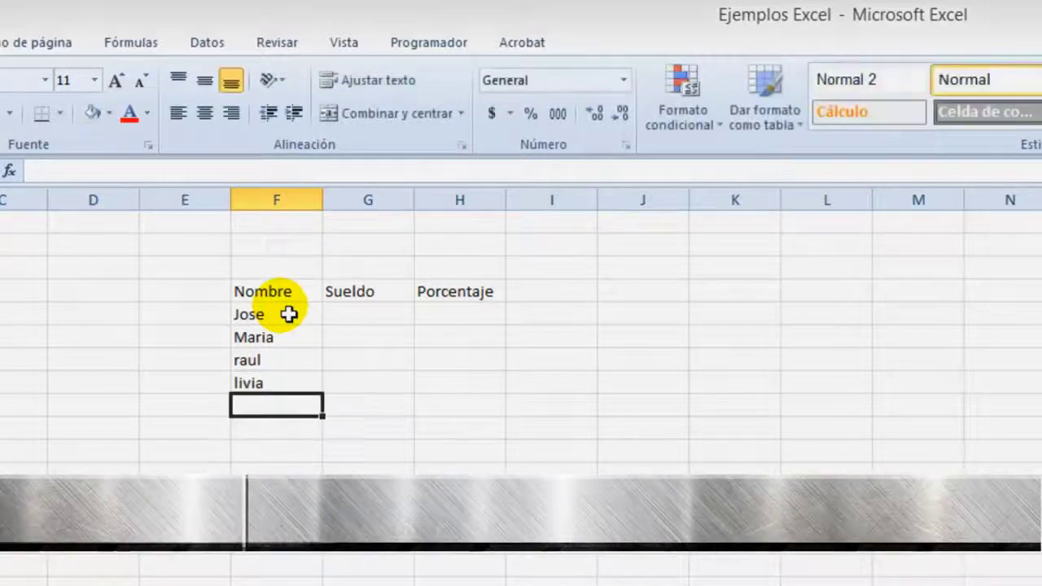
# Enter the salaries 1000, 2000, 3000 and 4000 in G5 to G8 below the Sueldo header.
pyautogui.click(391, 315)
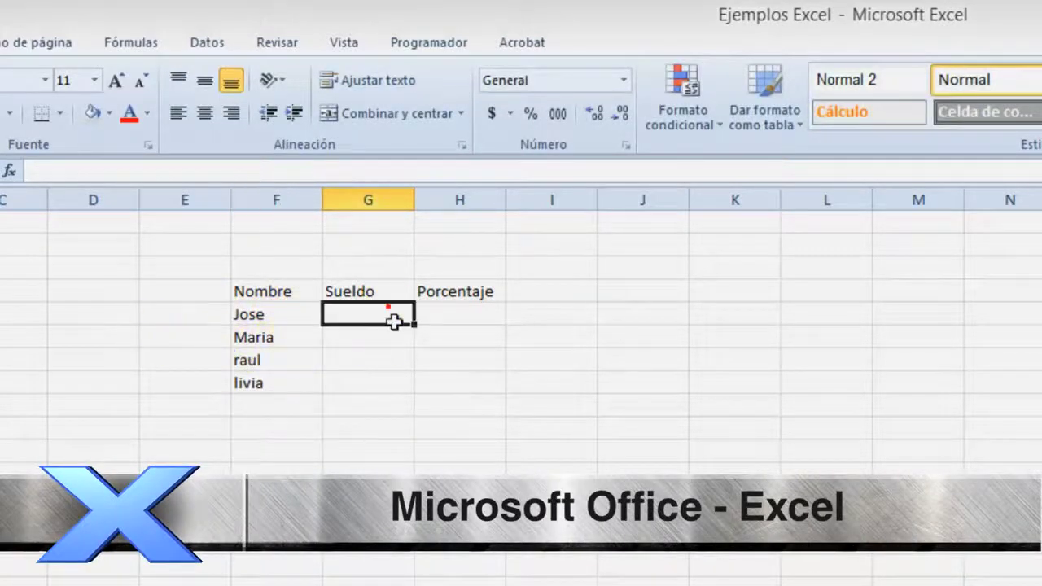
pyautogui.write('1000')
pyautogui.press('Return')
pyautogui.write('2')
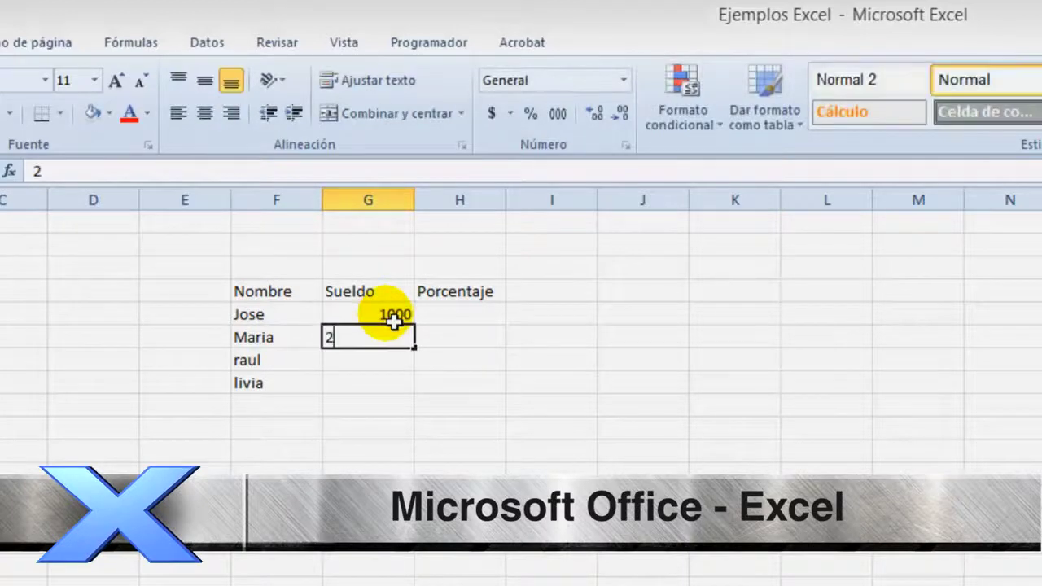
pyautogui.write('000')
pyautogui.press('Return')
pyautogui.write('3000')
pyautogui.press('Return')
pyautogui.write('4')
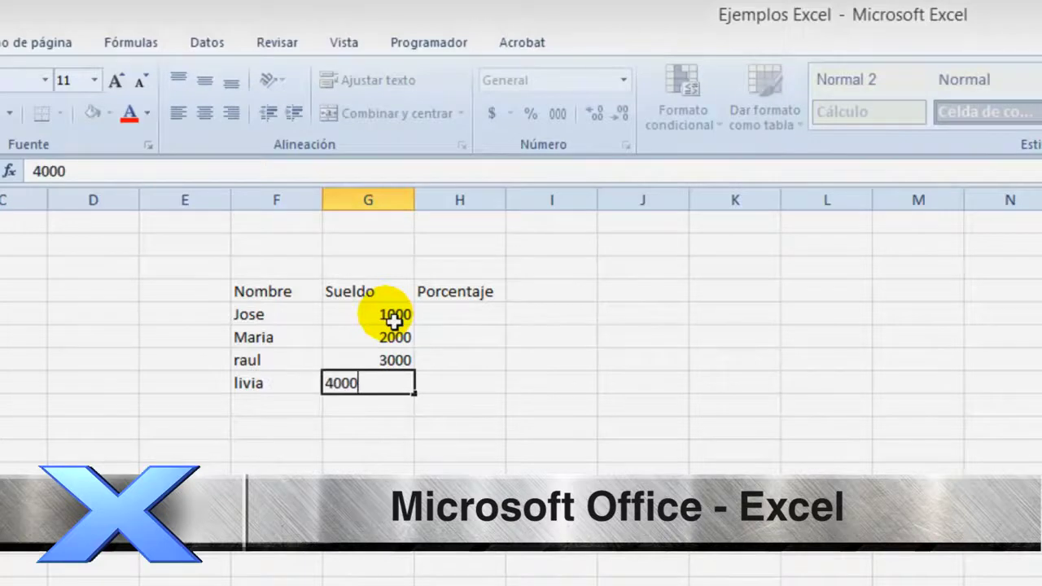
pyautogui.write('000')
pyautogui.press('Return')
# Add a Total label in F9 and sum the Sueldo column in G9 with AutoSum.
pyautogui.click(482, 320)
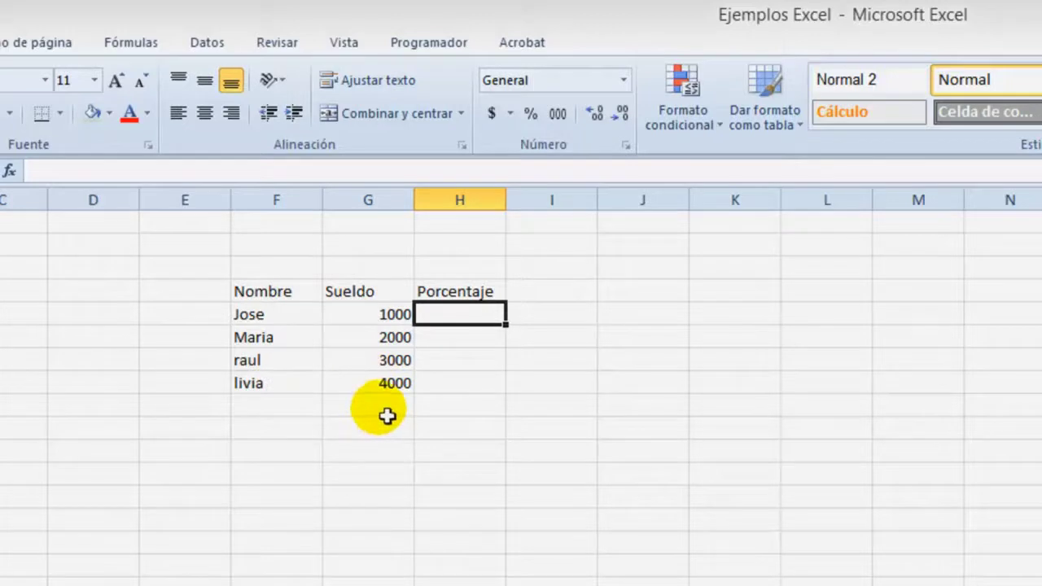
pyautogui.click(306, 416)
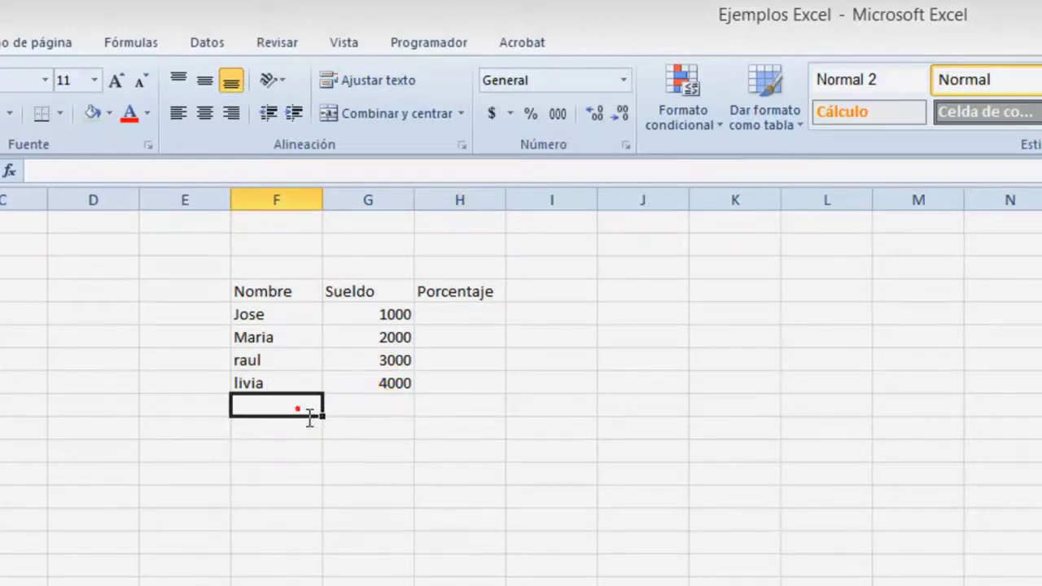
pyautogui.write('Tota')
pyautogui.press('Tab')
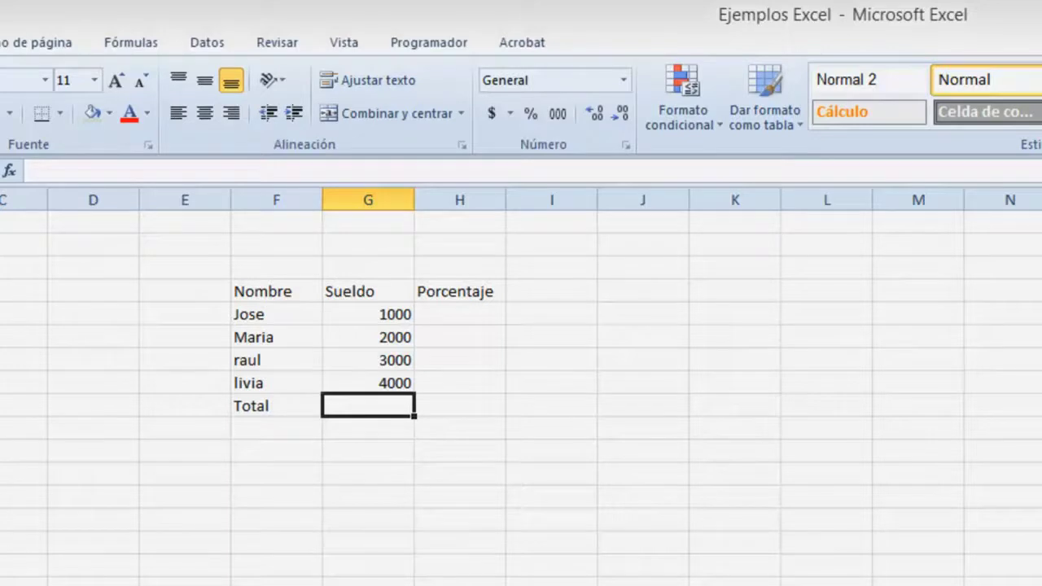
pyautogui.hotkey('alt', '=')
pyautogui.press('Return')
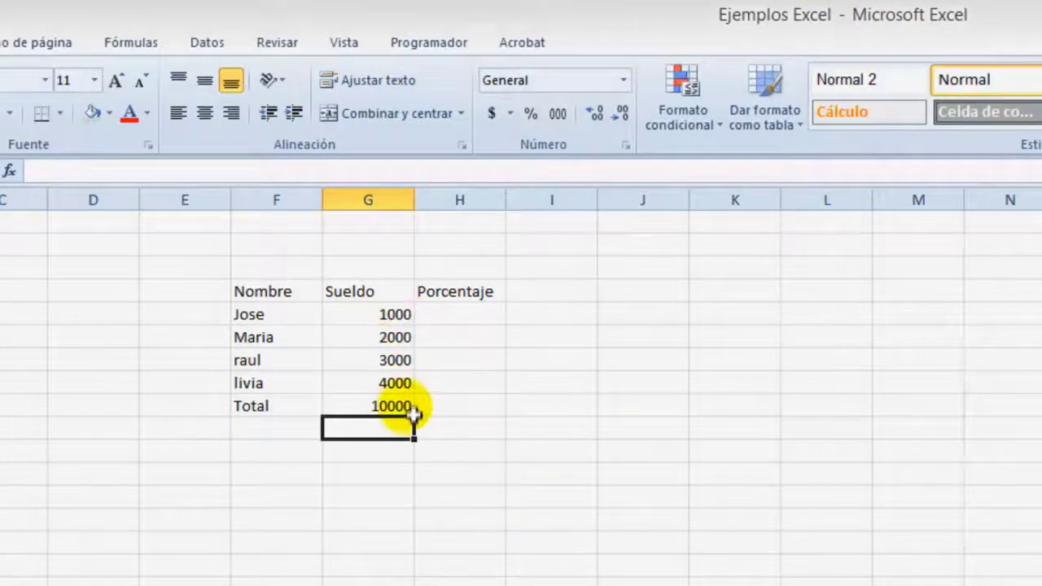
# Apply the custom number format #,##0.00 to the salaries and their total in G5 to G9.
pyautogui.moveTo(395, 318); pyautogui.dragTo(393, 409)
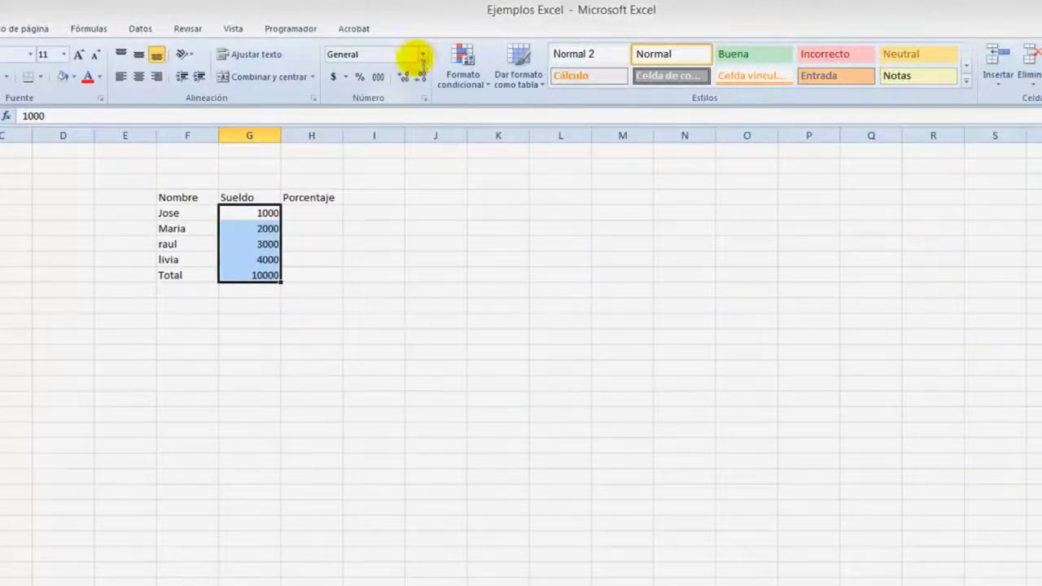
pyautogui.click(422, 56)
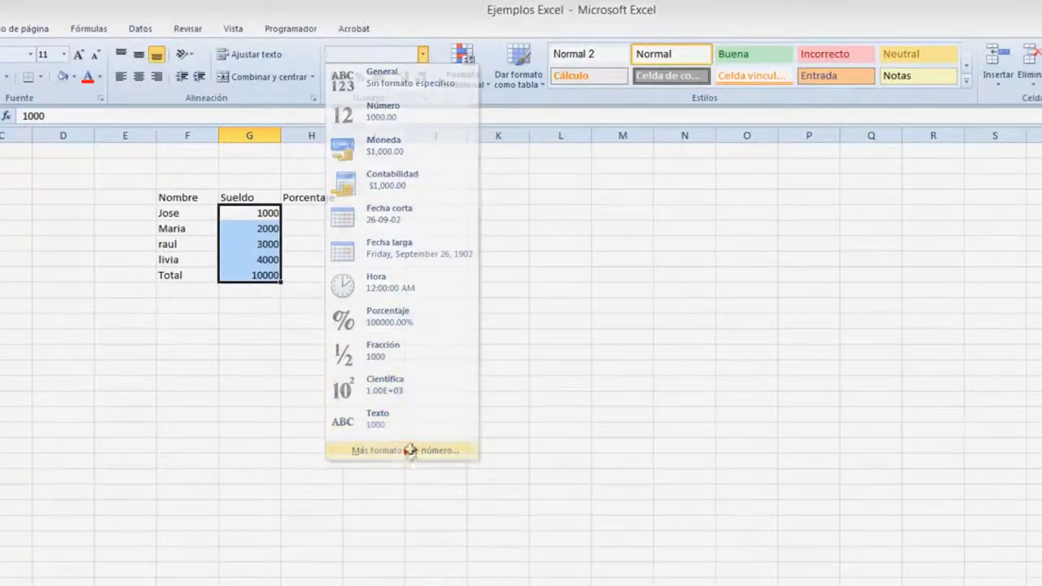
pyautogui.click(407, 450)
pyautogui.click(566, 481)
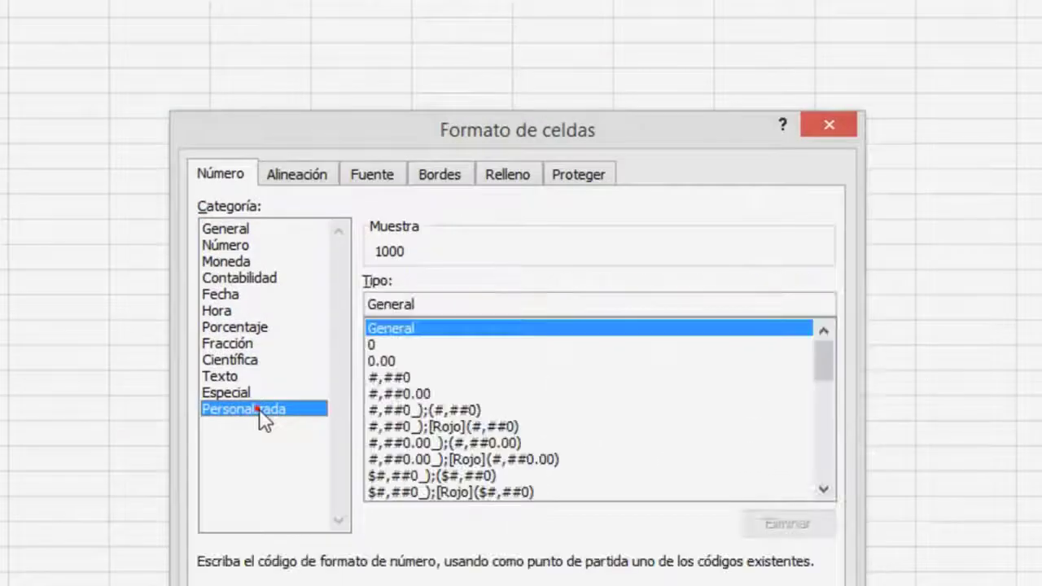
pyautogui.click(403, 378)
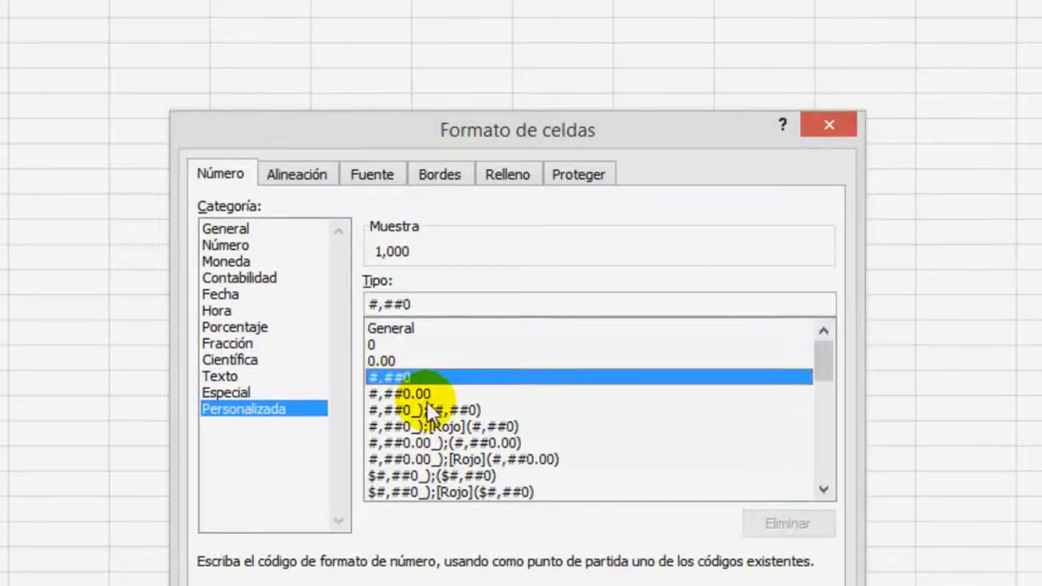
pyautogui.click(428, 396)
pyautogui.press('Return')
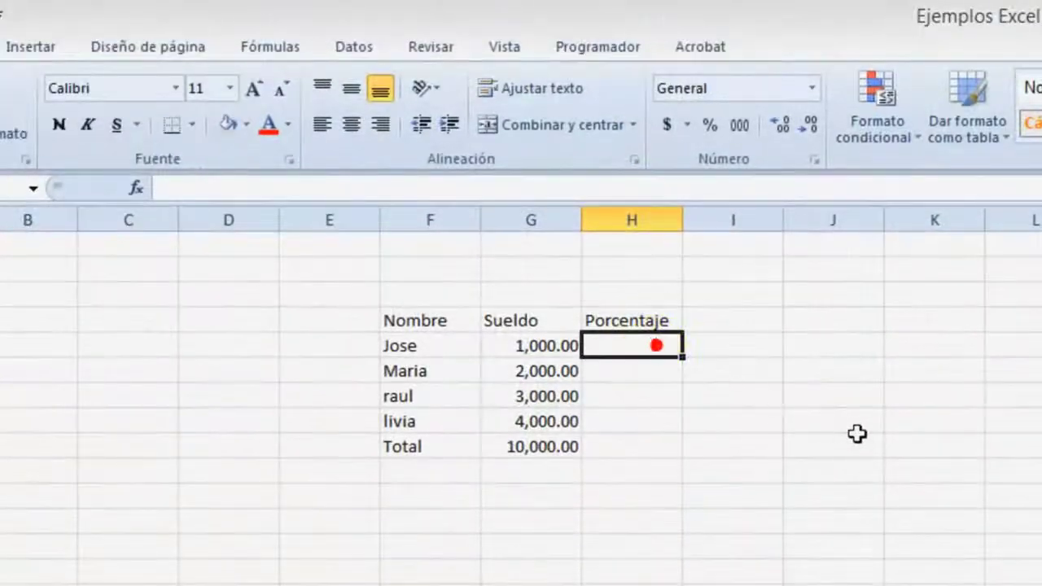
# Enter the formula +G5/G9 in H5 to calculate the first employee's share of the total salary.
pyautogui.write('+')
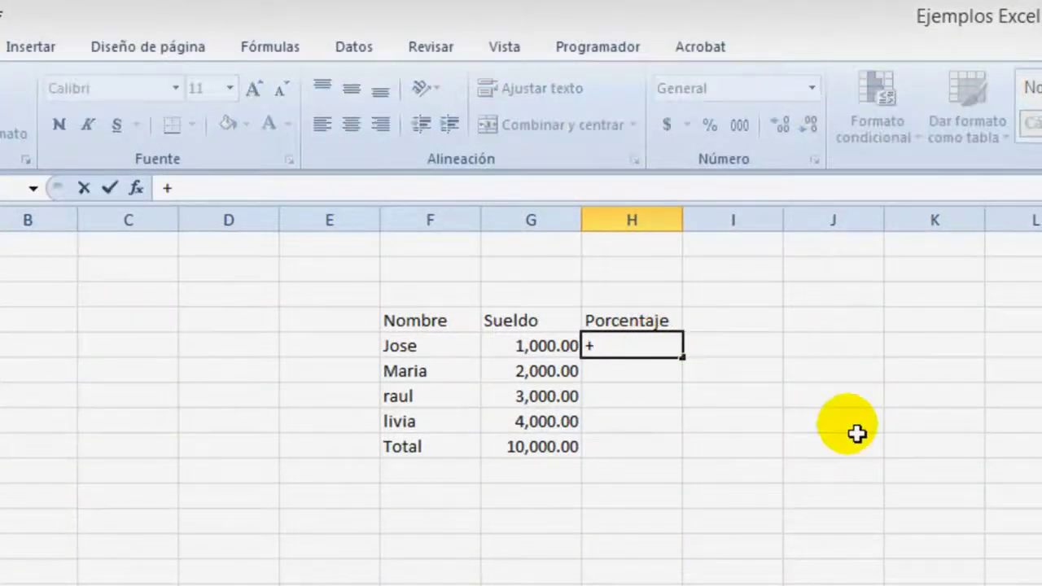
pyautogui.press('Left')
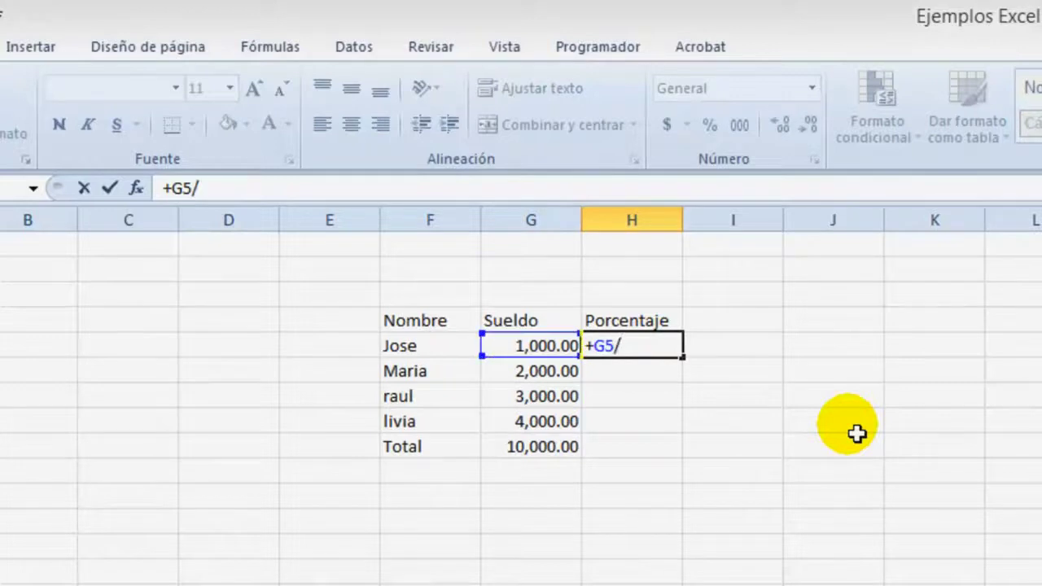
pyautogui.write('/')
pyautogui.click(580, 450)
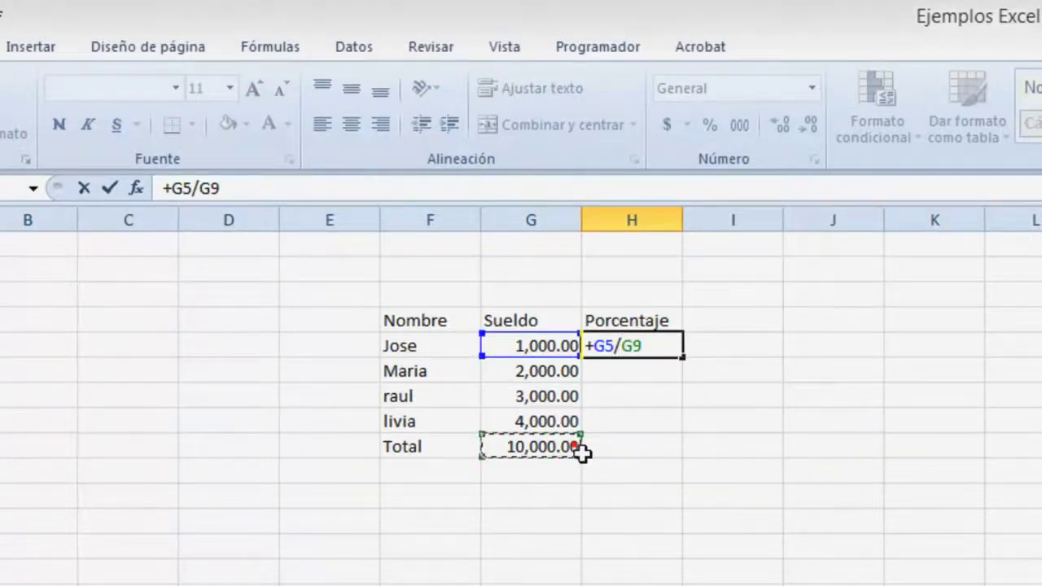
pyautogui.press('Return')
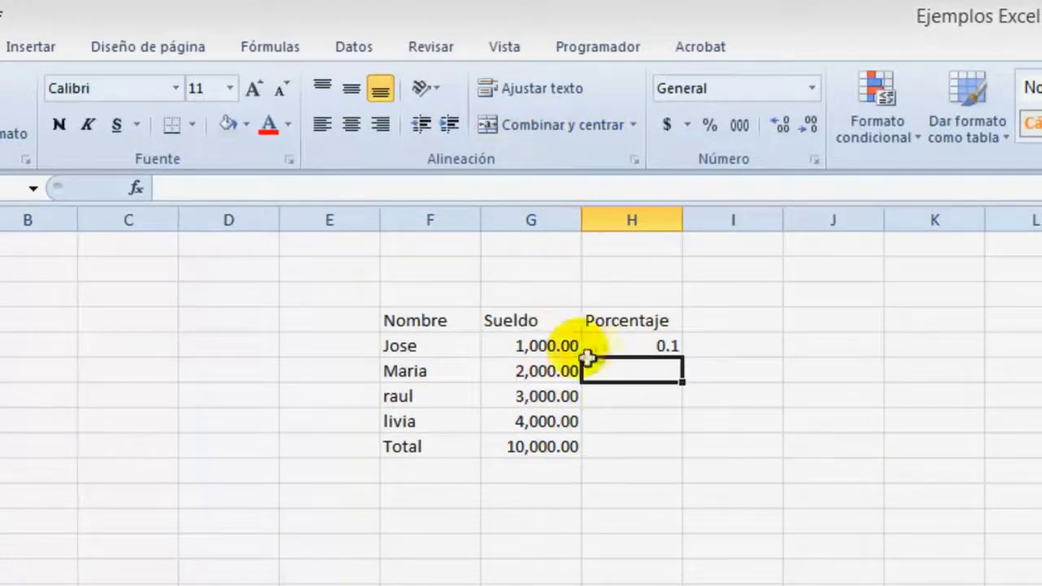
pyautogui.click(641, 348)
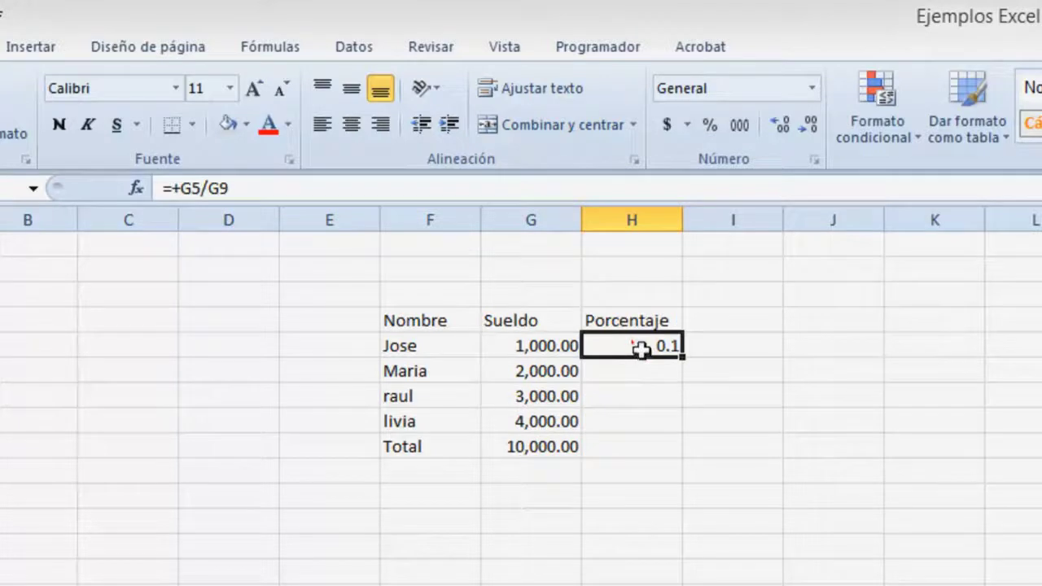
# Format the first employee's share in H5 as a percentage.
pyautogui.click(708, 128)
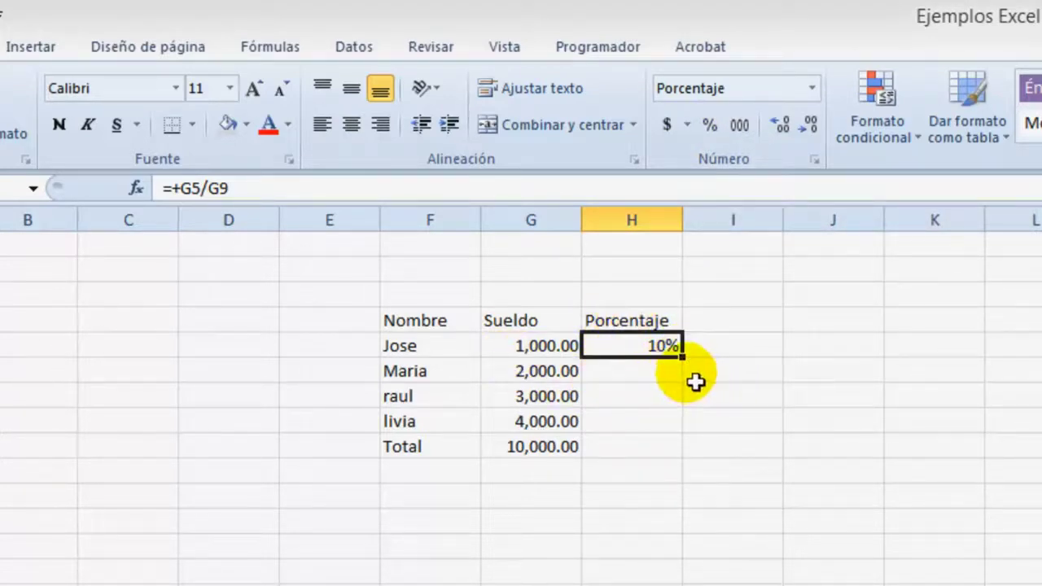
pyautogui.click(664, 379)
pyautogui.click(665, 404)
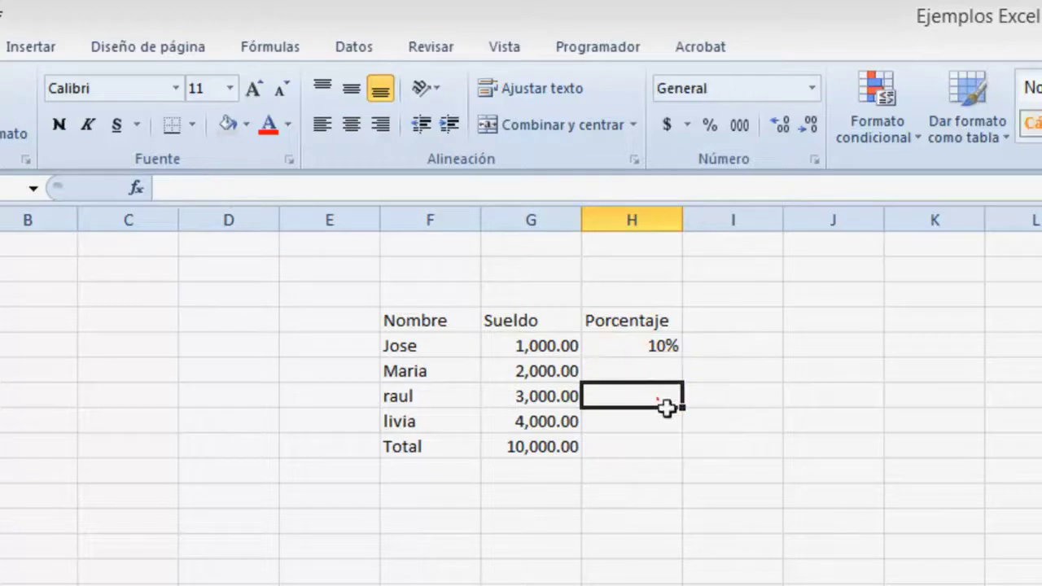
pyautogui.click(666, 420)
# Enter the formula +G6/G9 in H6 and format the cell as a percentage.
pyautogui.click(656, 378)
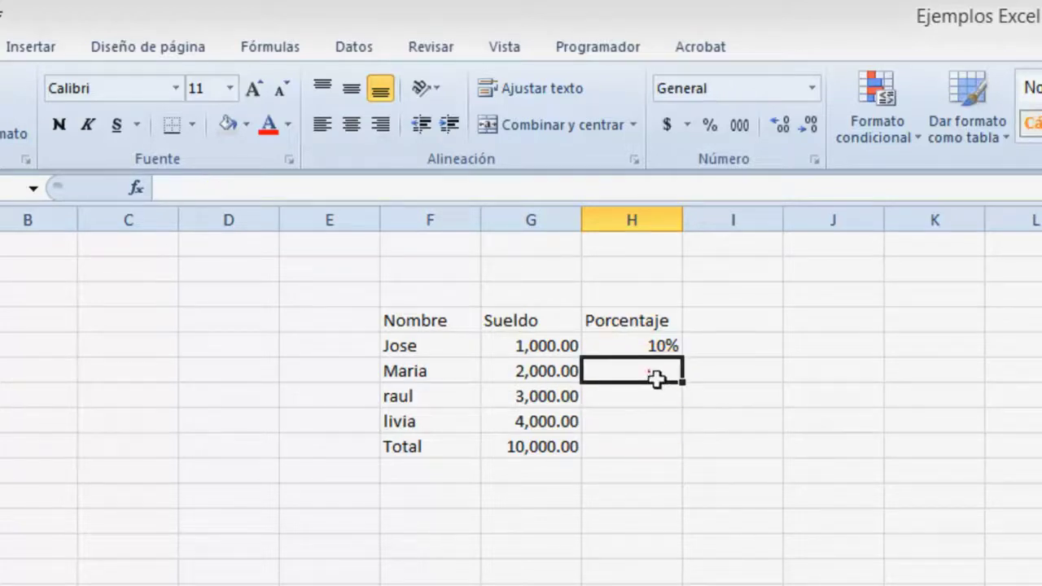
pyautogui.write('+')
pyautogui.press('Left')
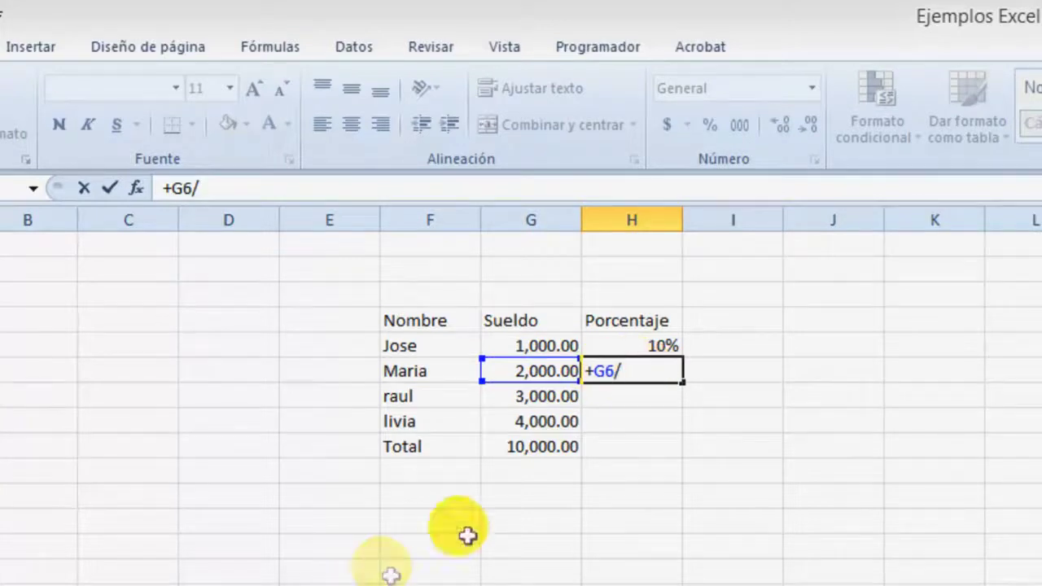
pyautogui.click(538, 456)
pyautogui.press('Return')
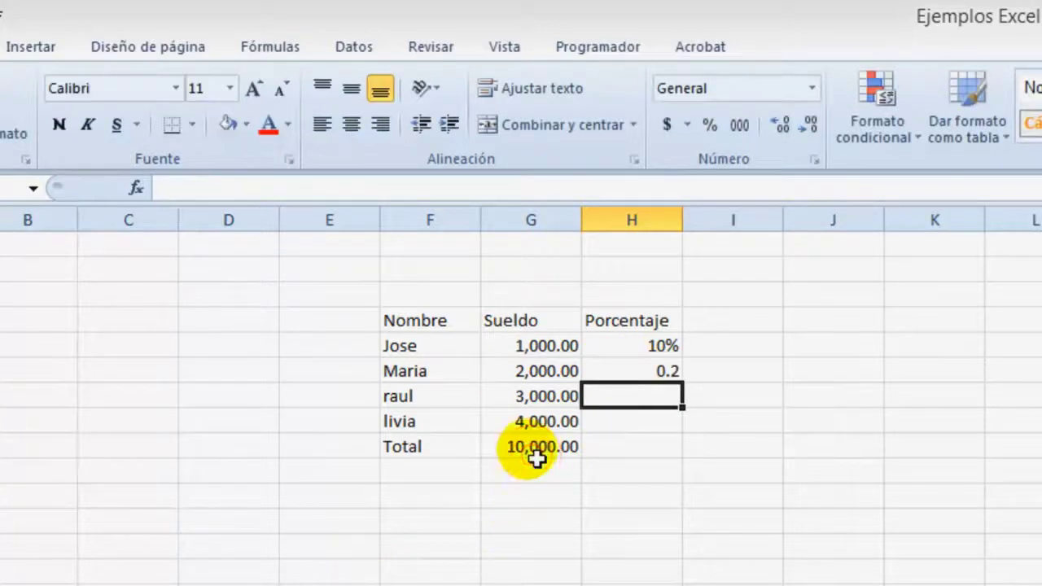
pyautogui.click(661, 373)
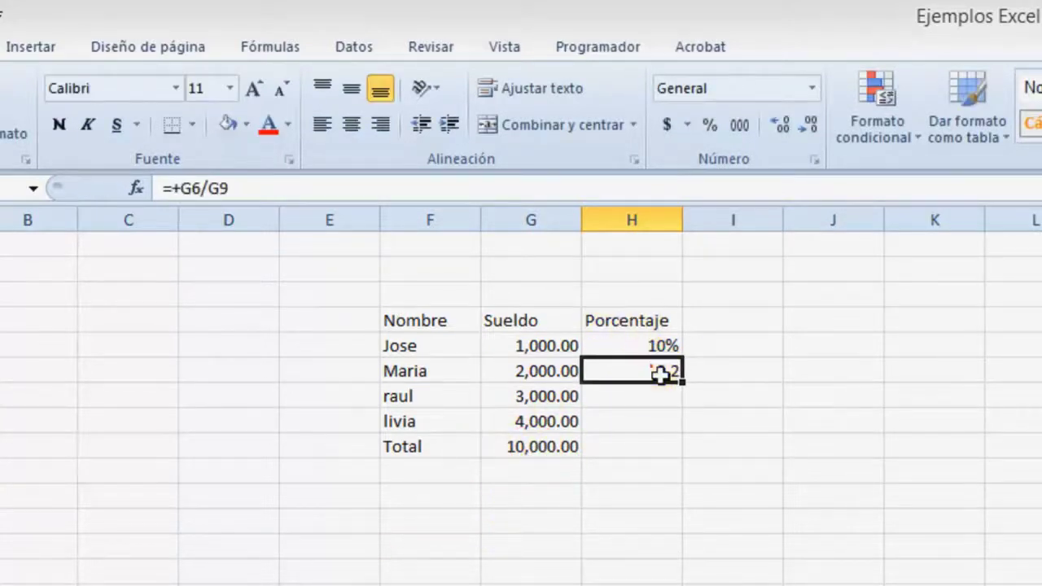
pyautogui.click(710, 125)
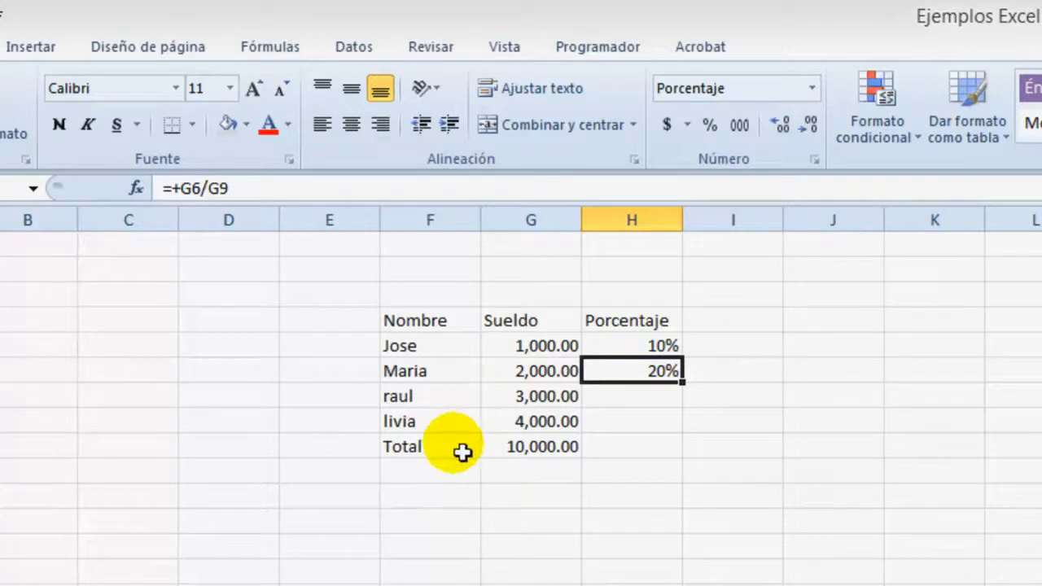
# Clear H6 and fill the formula from H5 down through H9.
pyautogui.click(667, 349)
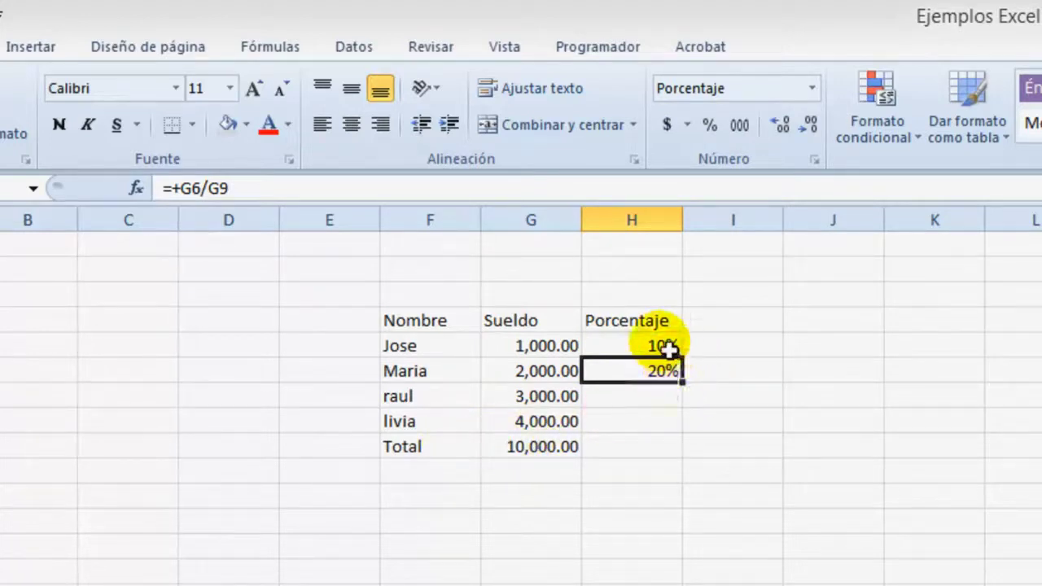
pyautogui.click(669, 381)
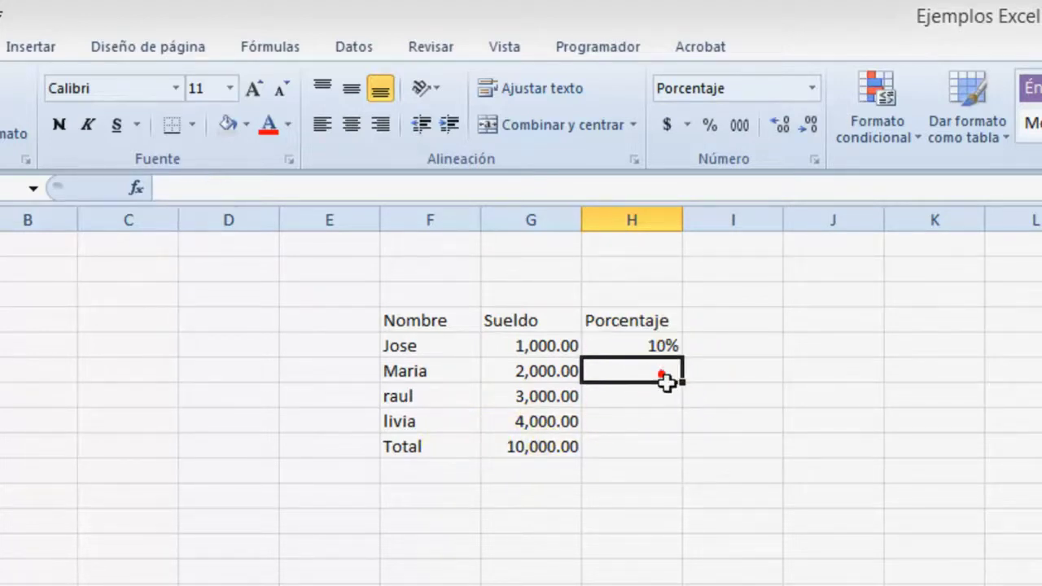
pyautogui.click(658, 345)
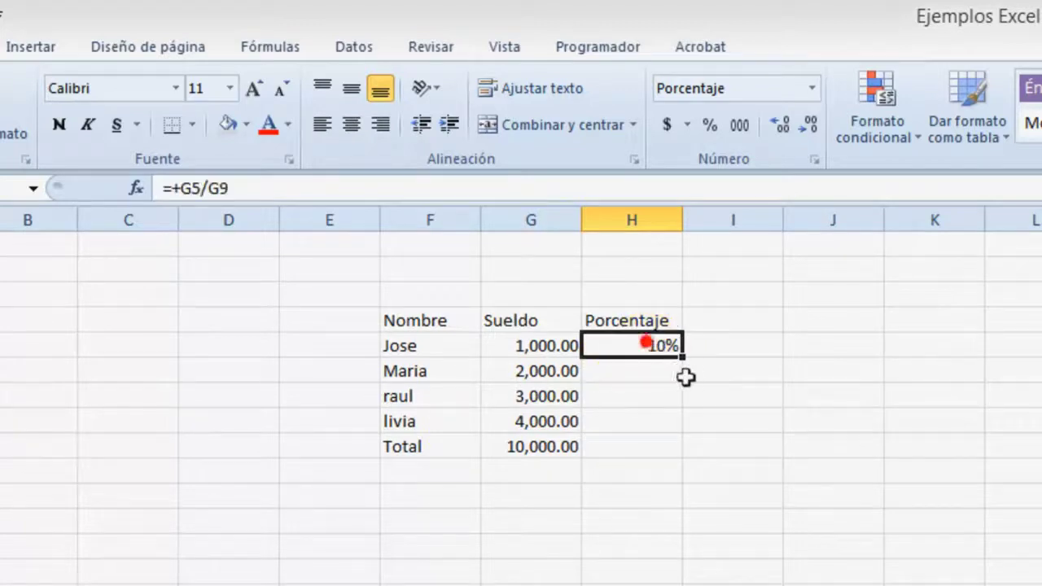
pyautogui.moveTo(691, 367); pyautogui.dragTo(694, 465)
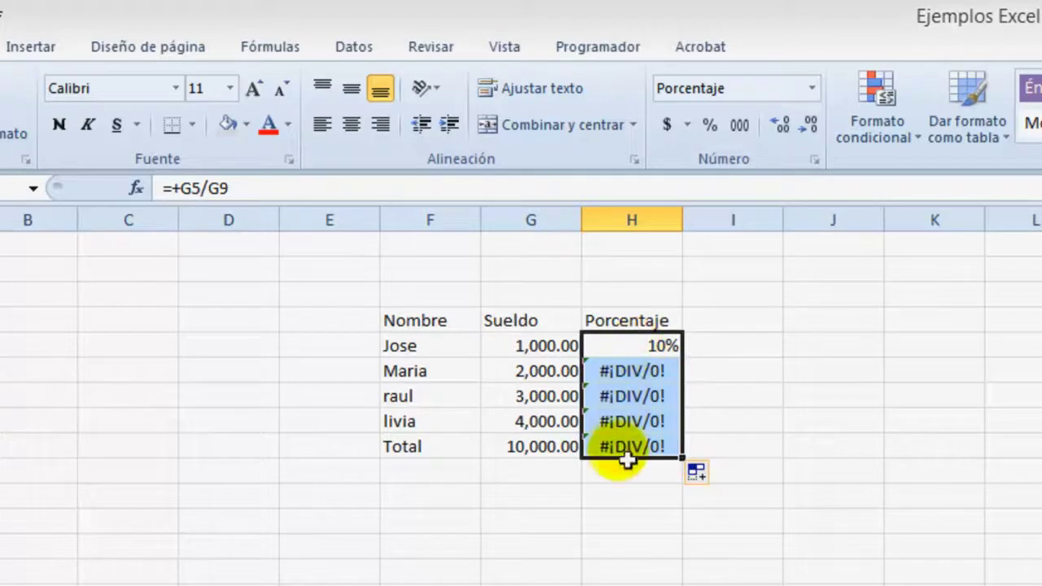
# Examine the cell references in the formulas of H5 and H6 without changing them.
pyautogui.click(637, 349)
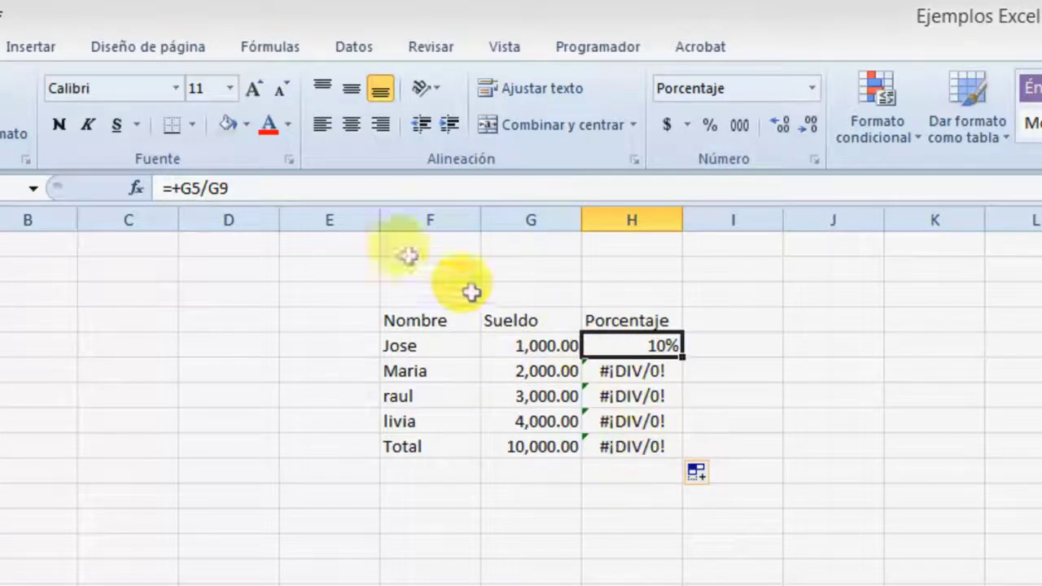
pyautogui.click(236, 188)
pyautogui.moveTo(242, 190); pyautogui.dragTo(121, 233)
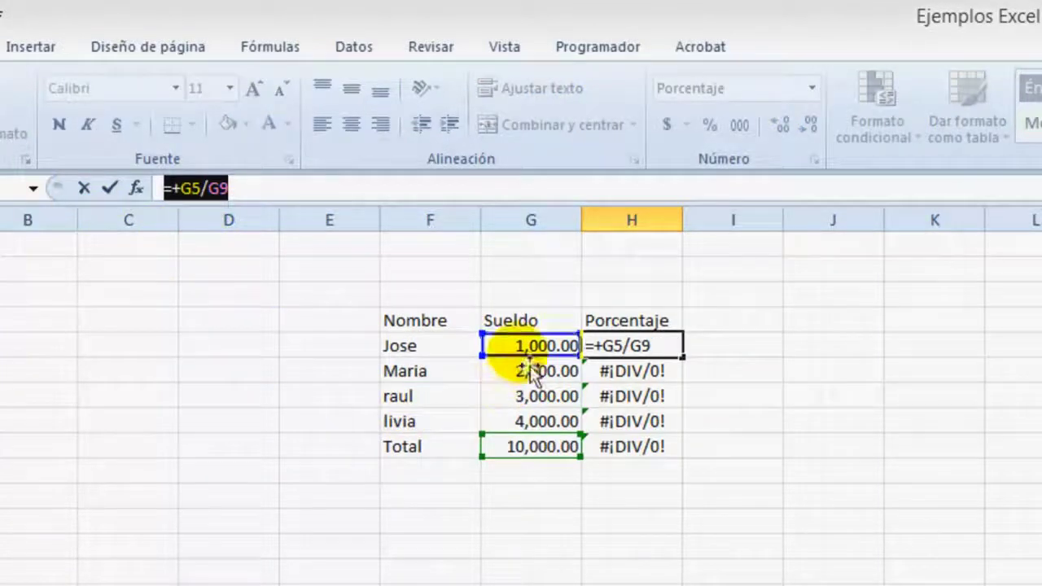
pyautogui.moveTo(770, 393); pyautogui.dragTo(707, 377)
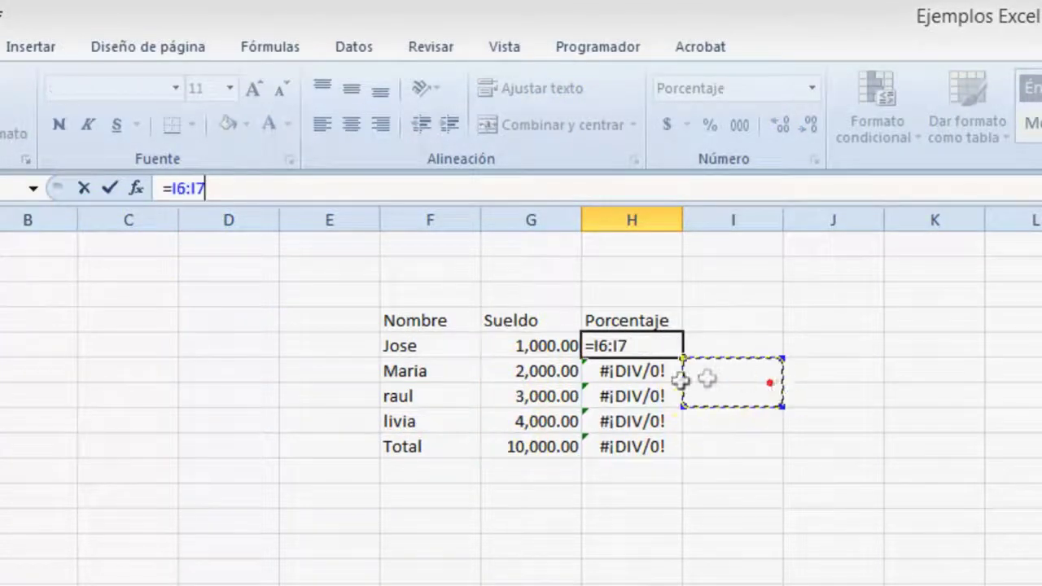
pyautogui.press('Escape')
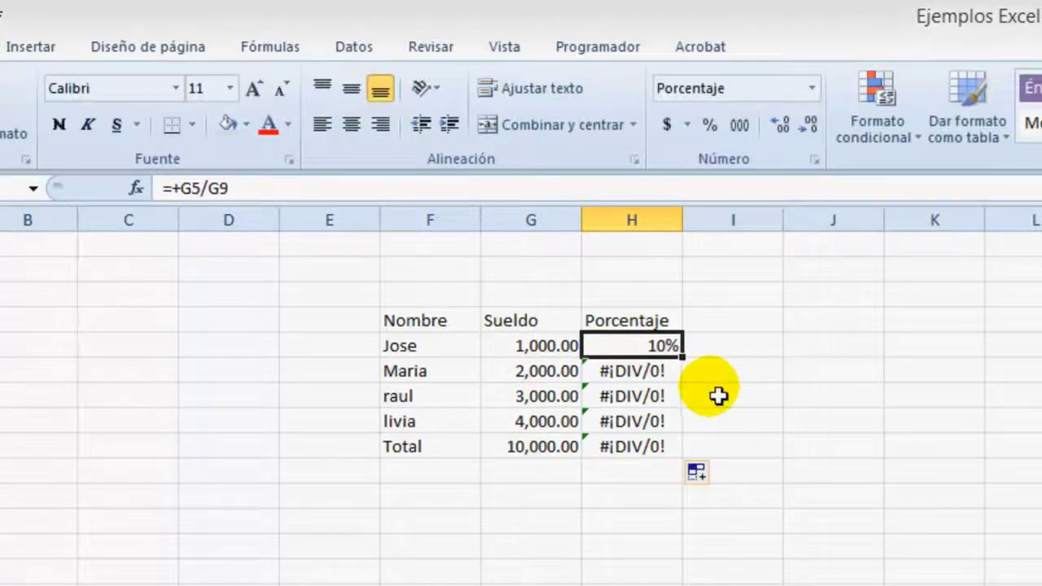
pyautogui.click(600, 377)
pyautogui.doubleClick(608, 380)
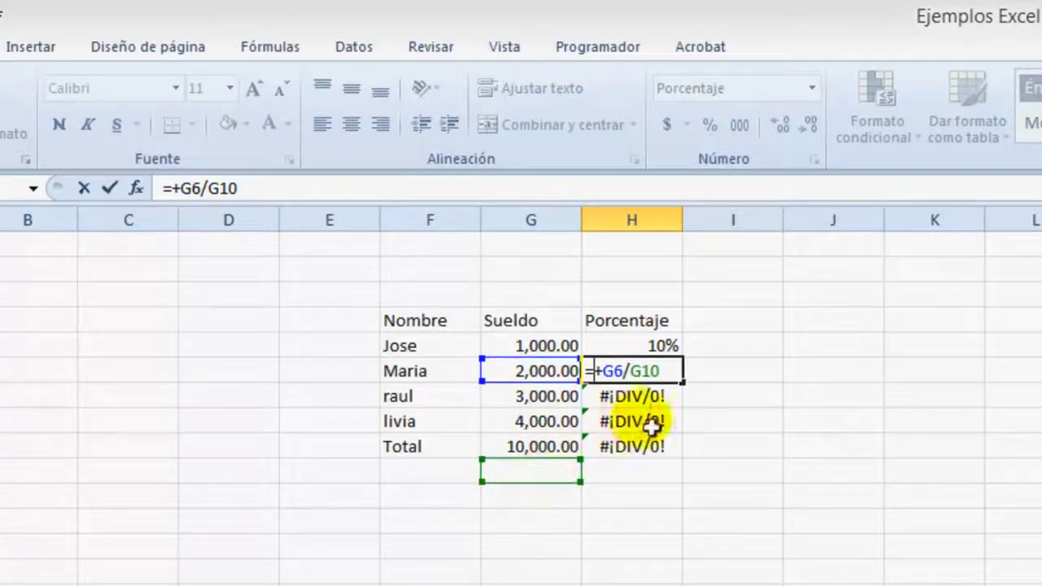
pyautogui.press('Escape')
# Make the total reference absolute in H5 with the formula =+G5/$G$9 and fill it down through H9.
pyautogui.click(665, 347)
pyautogui.doubleClick(663, 349)
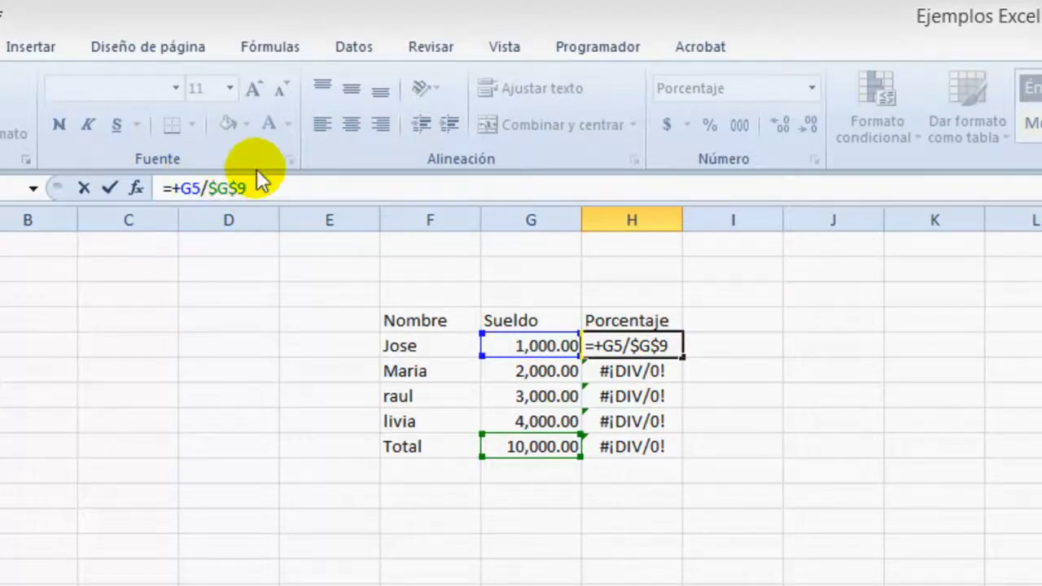
pyautogui.press('Return')
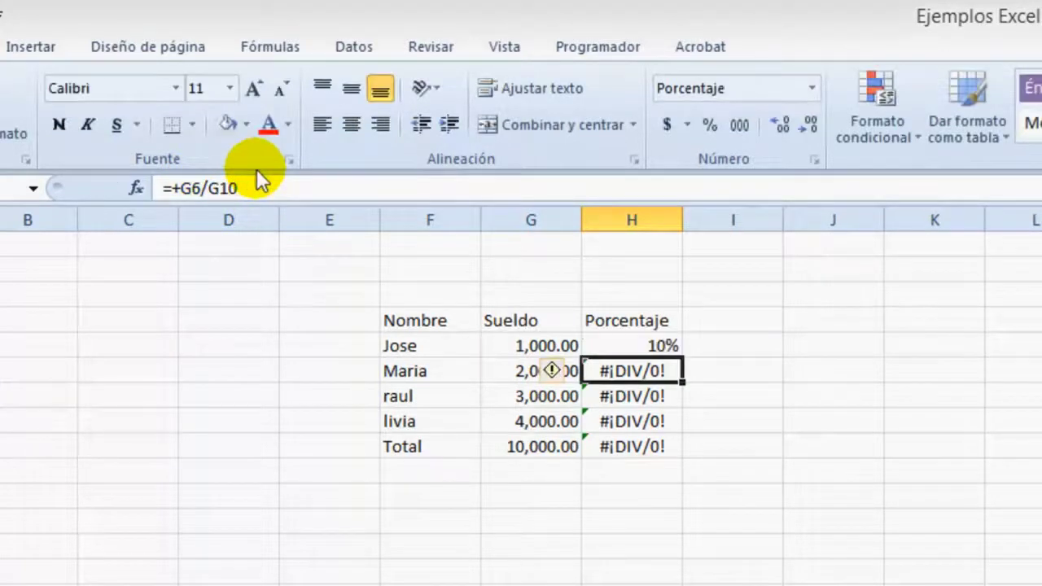
pyautogui.click(596, 345)
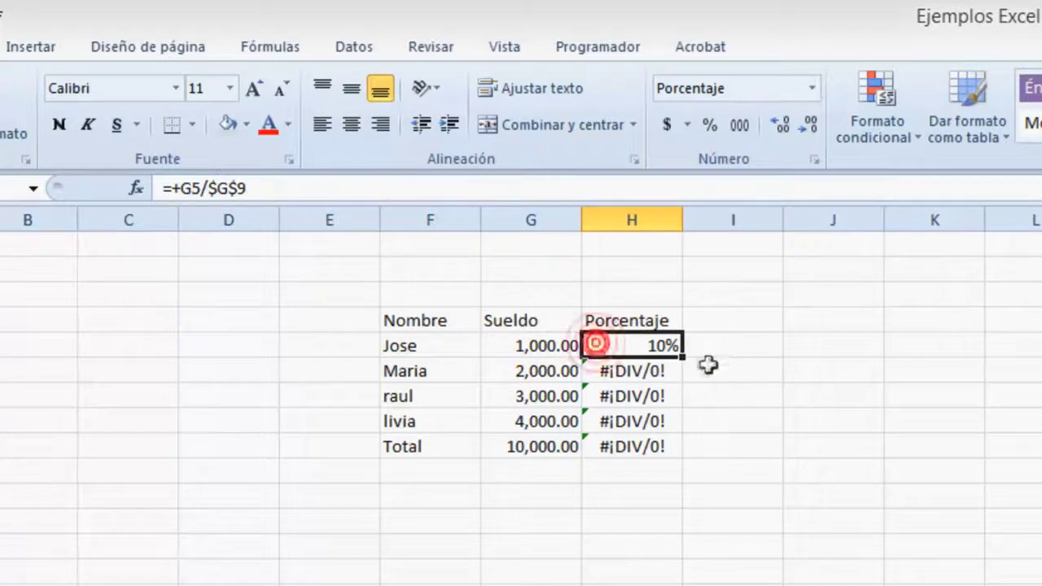
pyautogui.moveTo(683, 355); pyautogui.dragTo(691, 461)
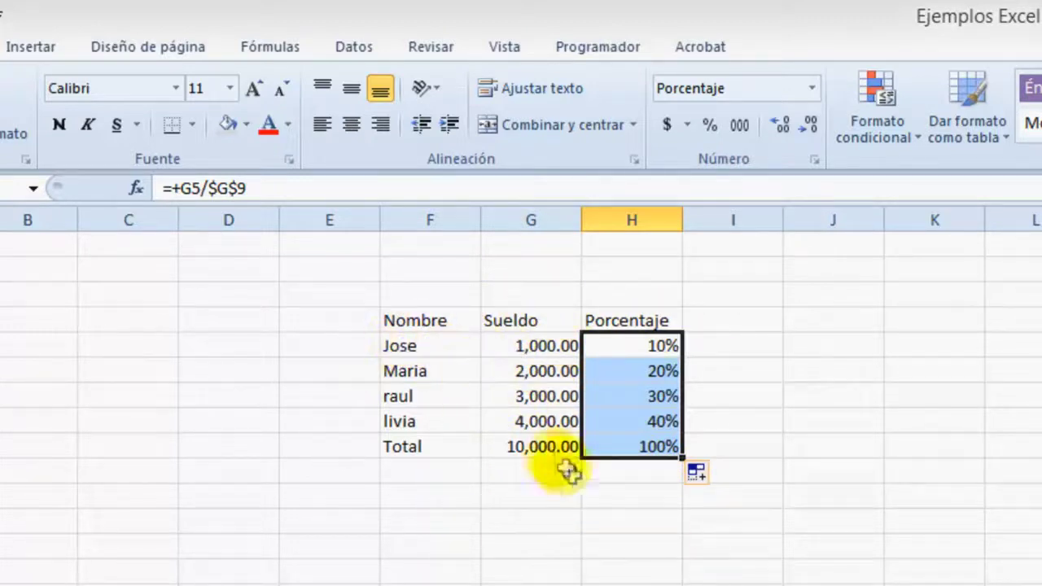
pyautogui.click(591, 566)
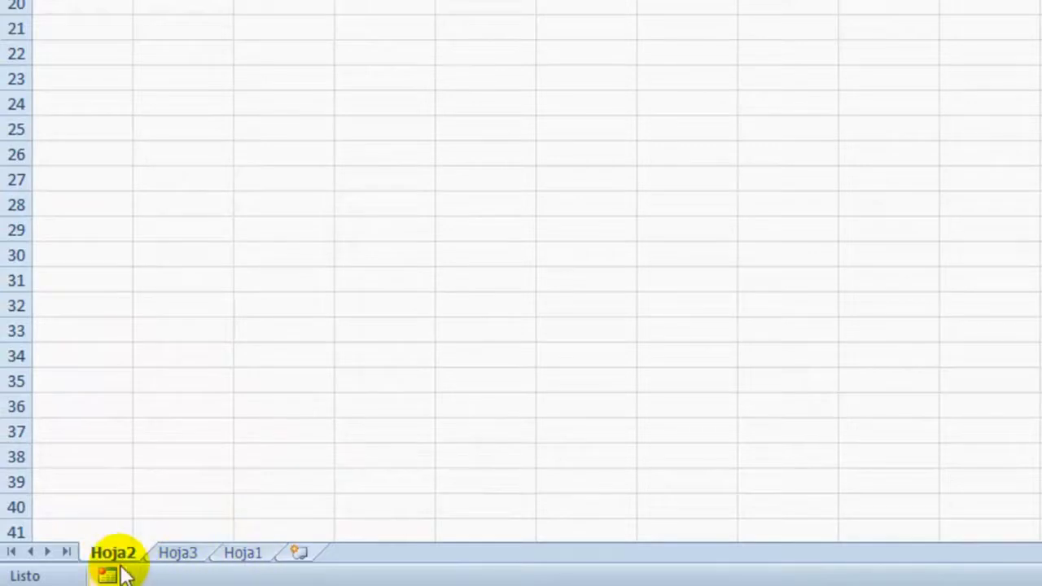
# Add three new worksheets to the workbook and return to the salary table on Hoja2.
pyautogui.click(299, 554)
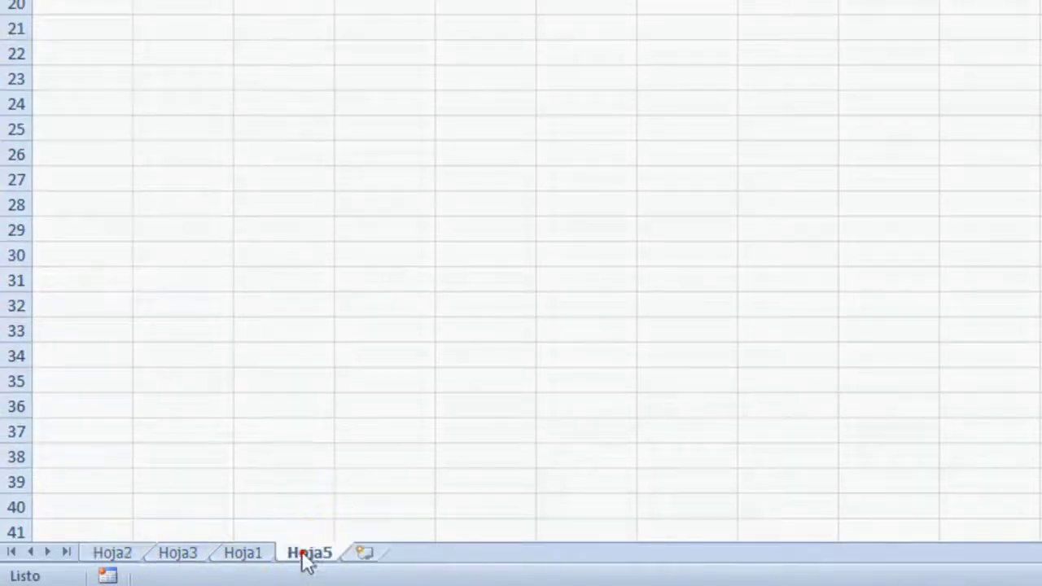
pyautogui.click(365, 554)
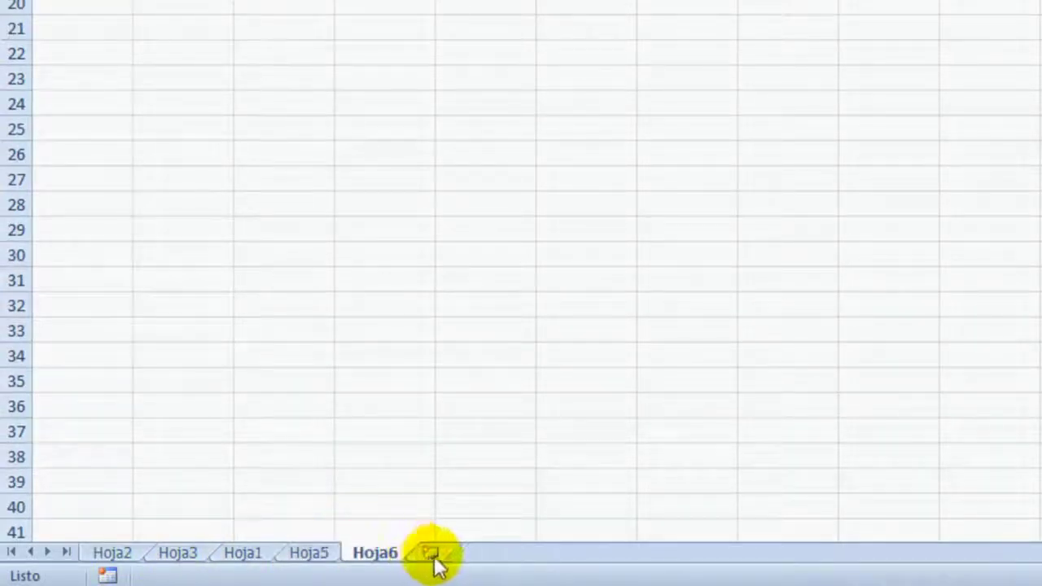
pyautogui.click(430, 554)
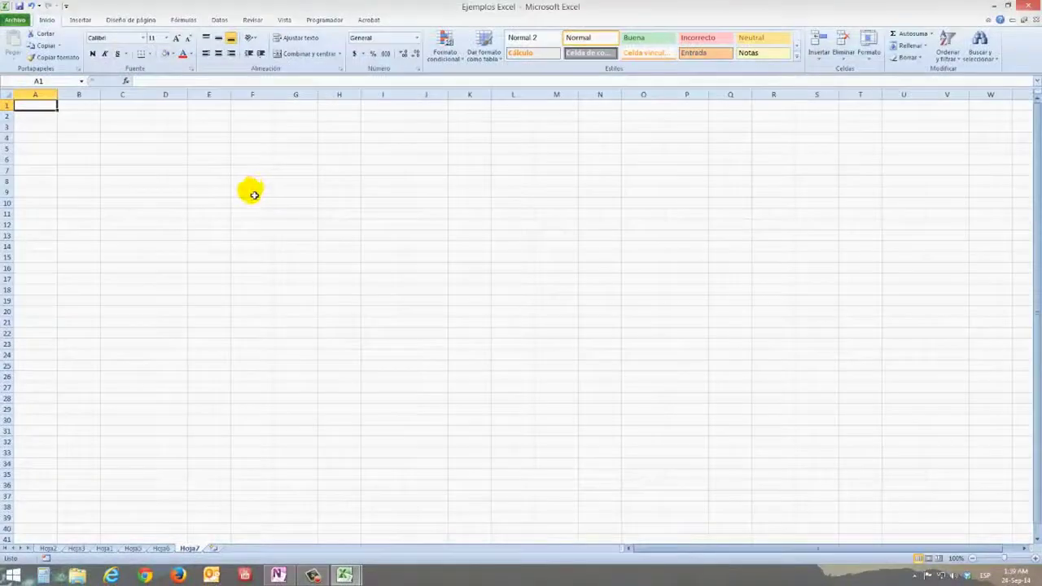
pyautogui.click(55, 547)
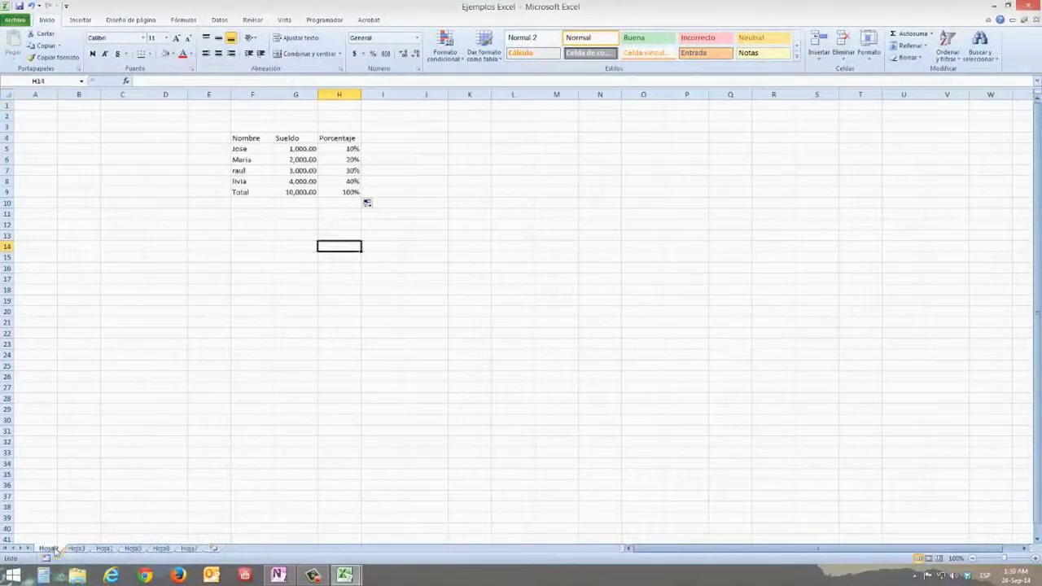
# Format the salary range F4 to H9 as a table using the blue Estilo de tabla medio 2 style.
pyautogui.click(268, 138)
pyautogui.moveTo(295, 251); pyautogui.dragTo(442, 353)
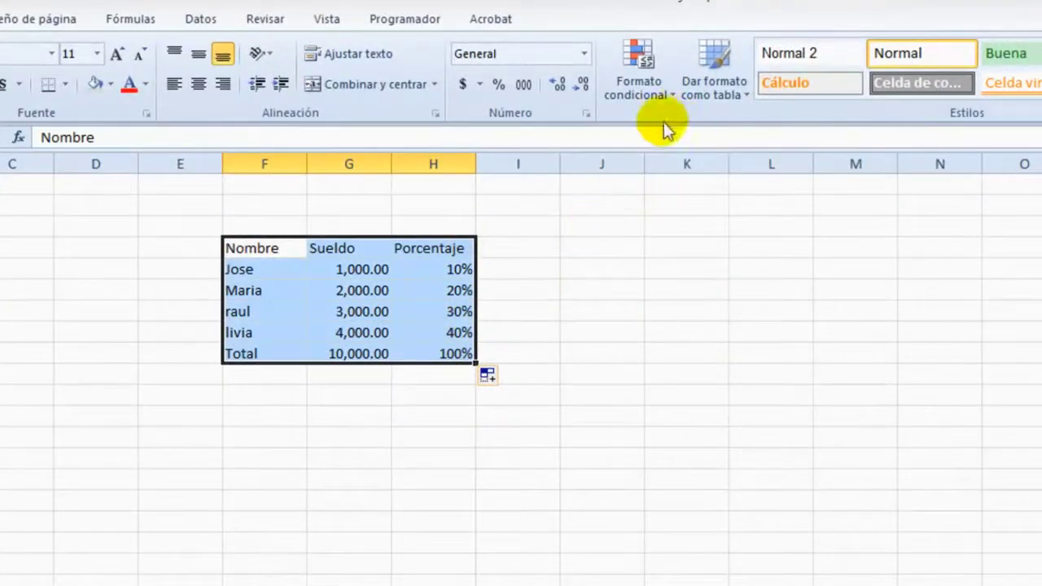
pyautogui.click(709, 84)
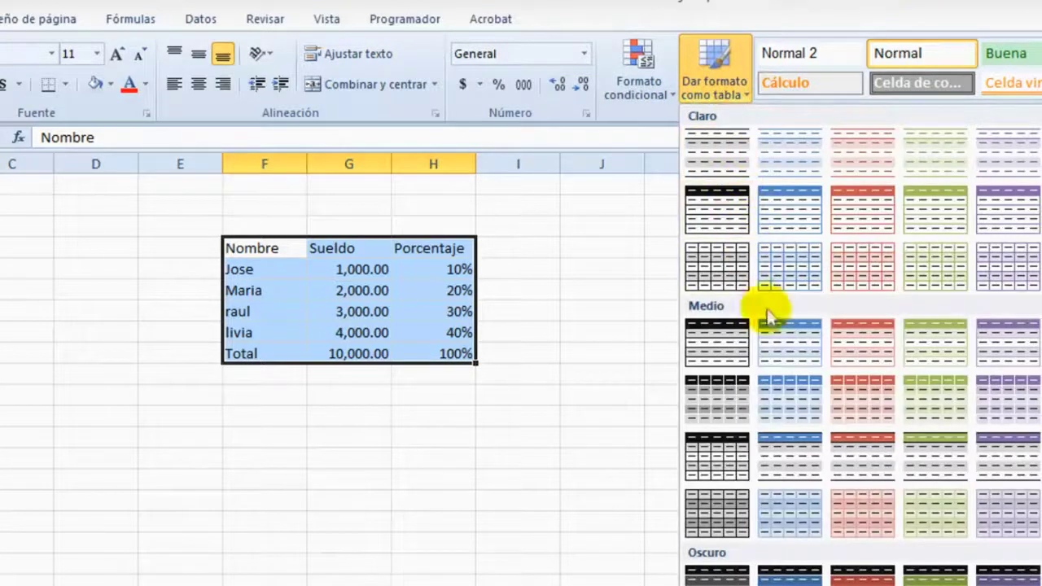
pyautogui.click(774, 340)
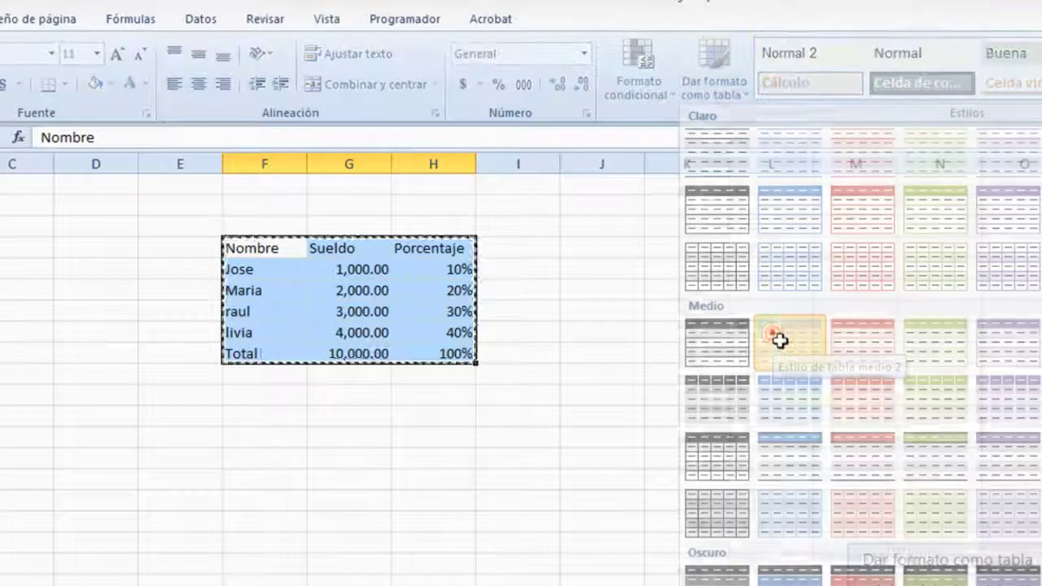
pyautogui.press('Return')
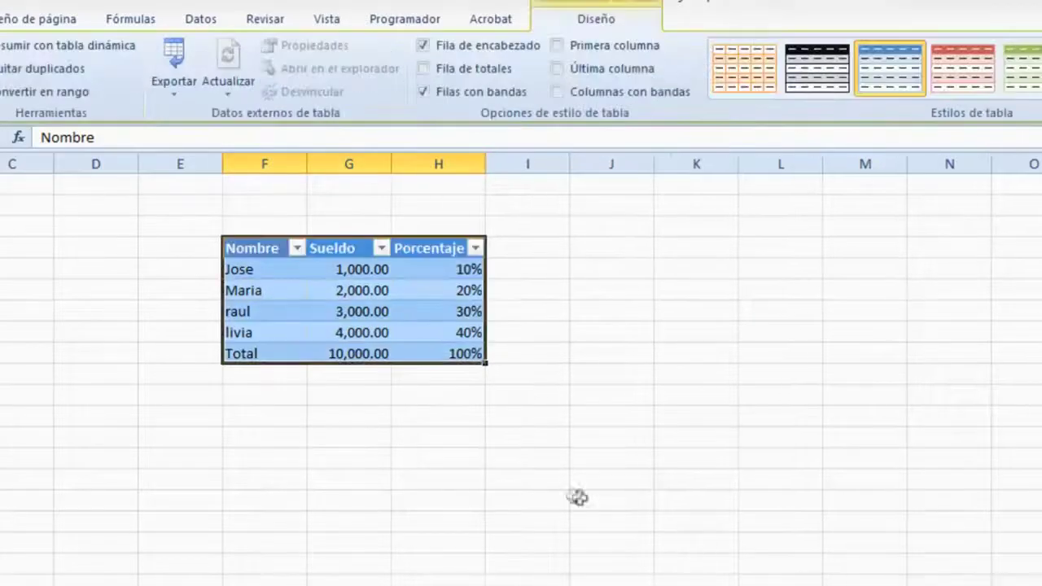
pyautogui.click(509, 461)
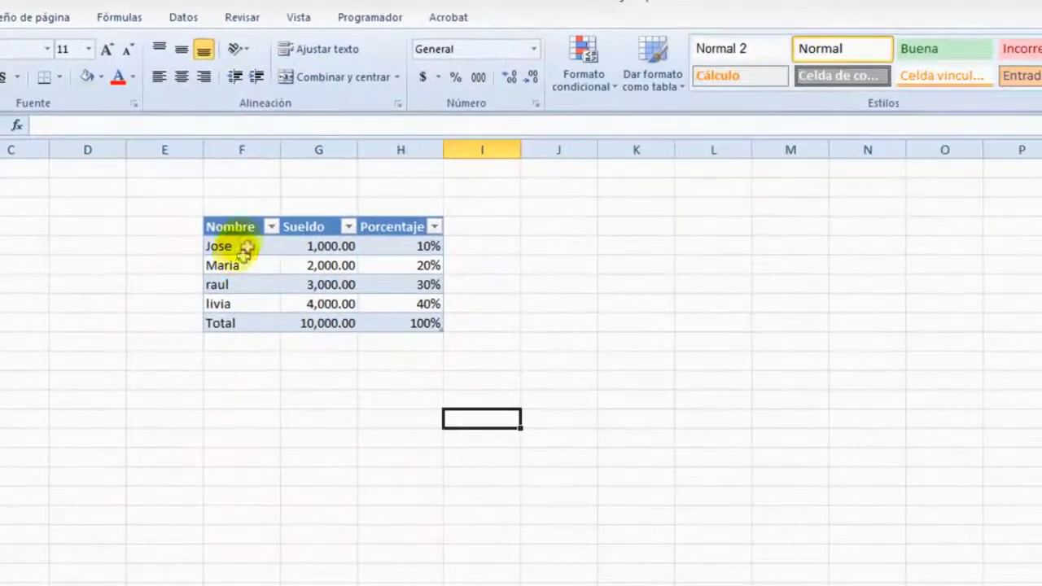
# Filter the Nombre column to show only the first employee's row.
pyautogui.click(272, 228)
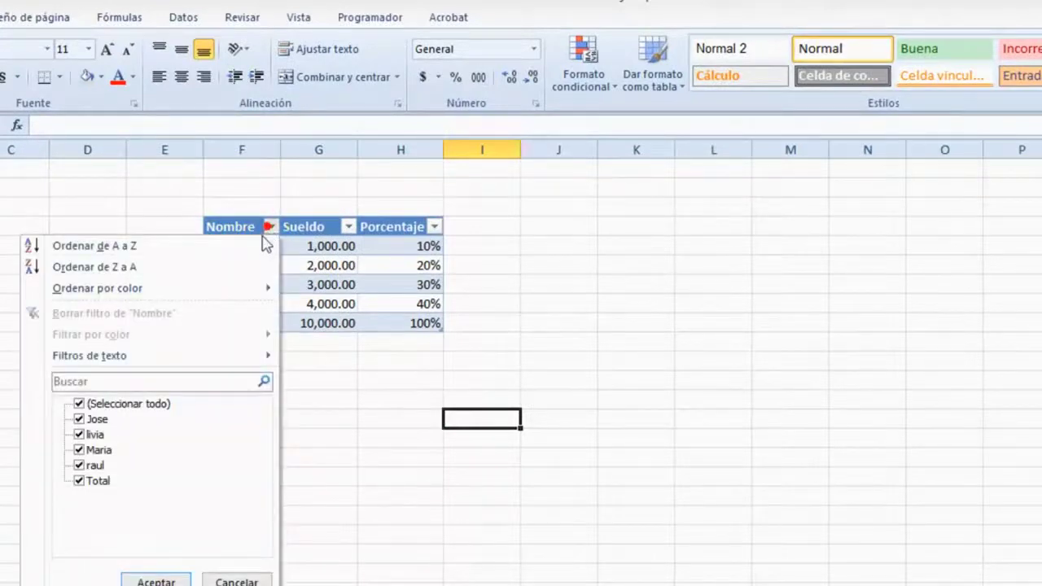
pyautogui.click(81, 406)
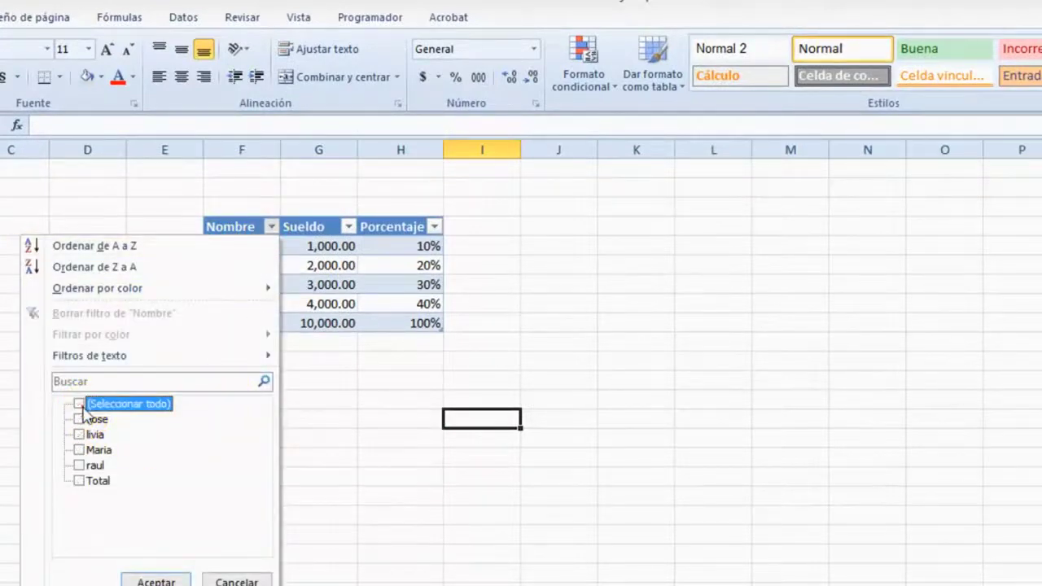
pyautogui.click(154, 582)
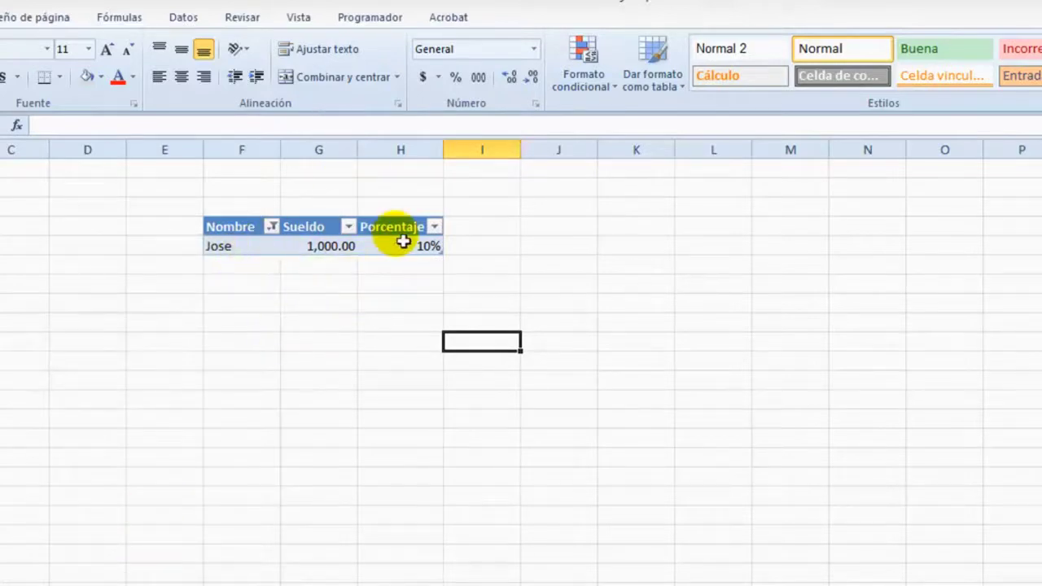
# Show all rows again by reselecting every entry in the Nombre filter.
pyautogui.click(273, 227)
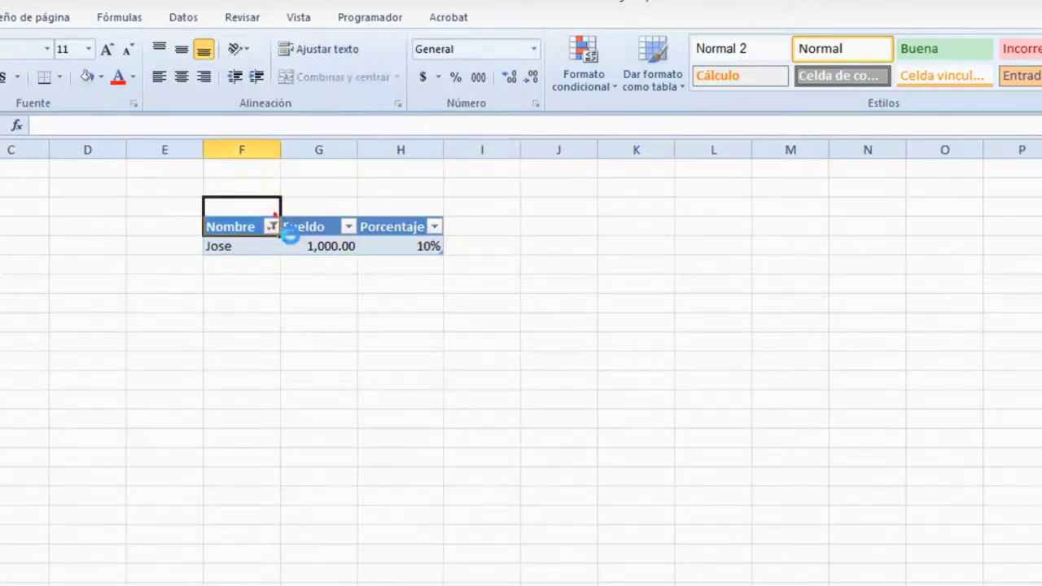
pyautogui.click(79, 404)
pyautogui.click(151, 580)
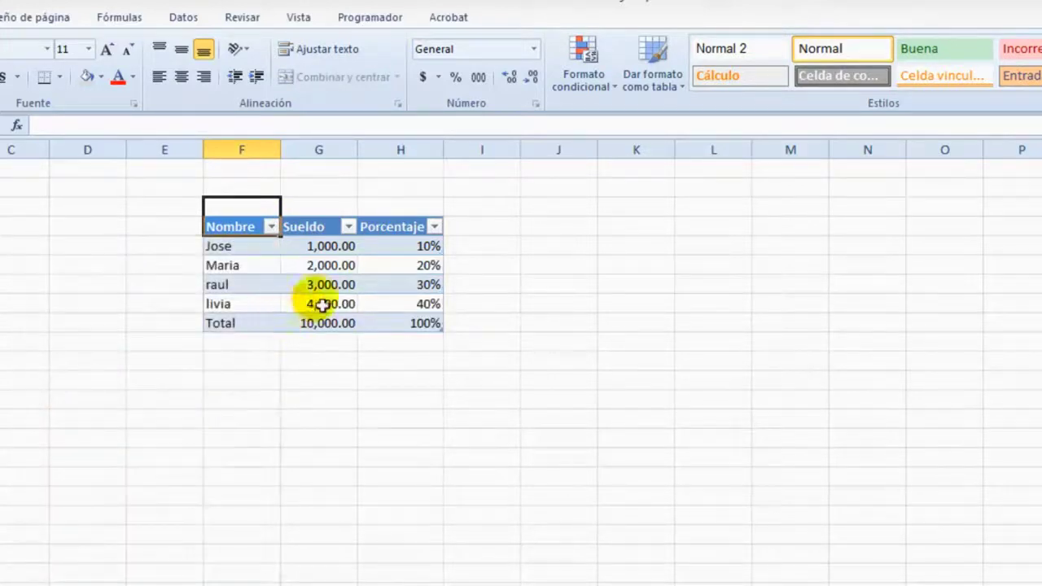
# Filter the Sueldo column to show only the 2,000.00 salary.
pyautogui.click(534, 230)
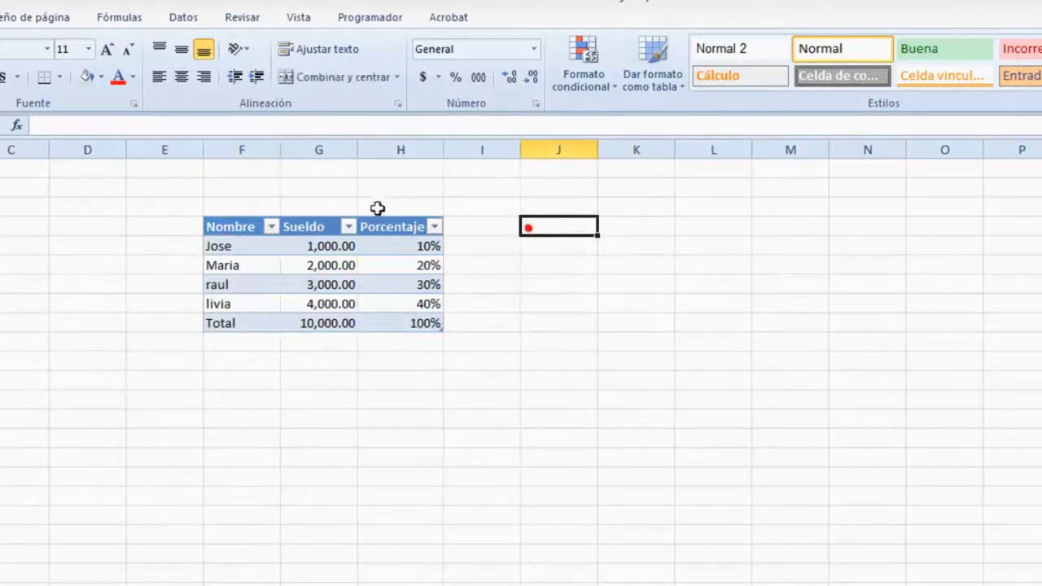
pyautogui.click(348, 226)
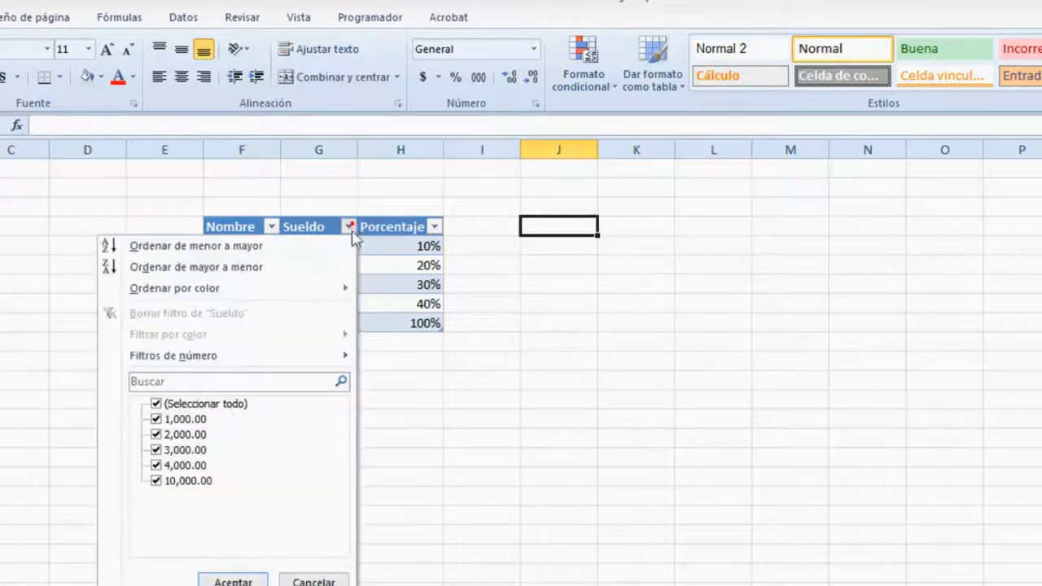
pyautogui.click(155, 403)
pyautogui.click(156, 434)
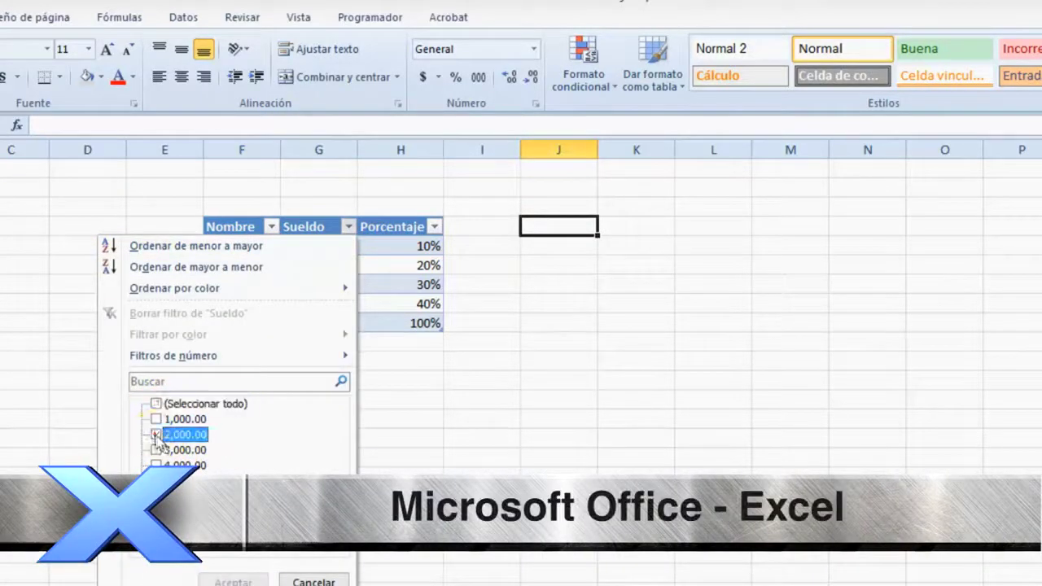
pyautogui.click(233, 581)
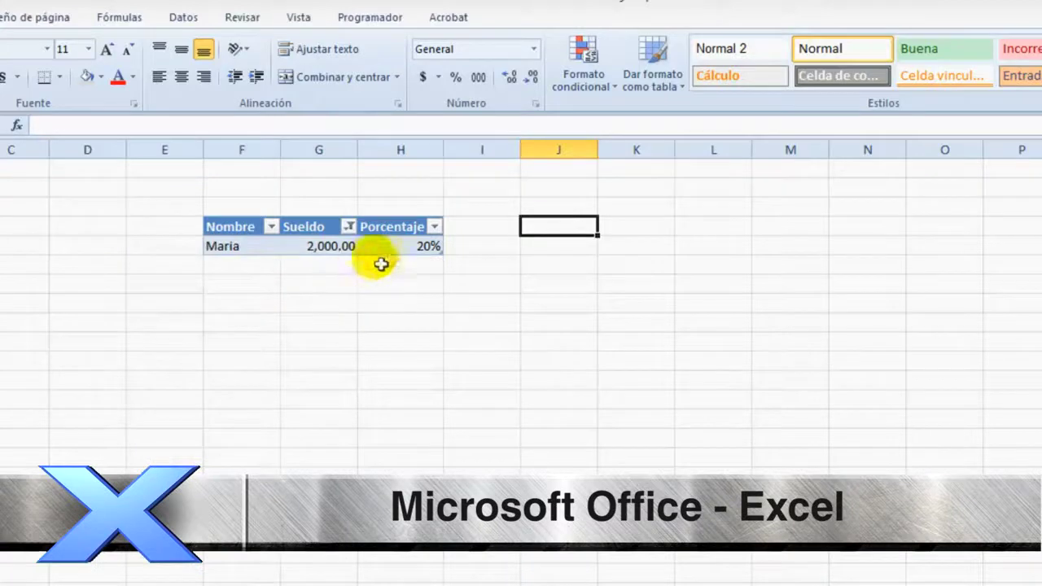
# Restore all rows of the table by reselecting every value in the Sueldo filter.
pyautogui.click(348, 228)
pyautogui.click(156, 404)
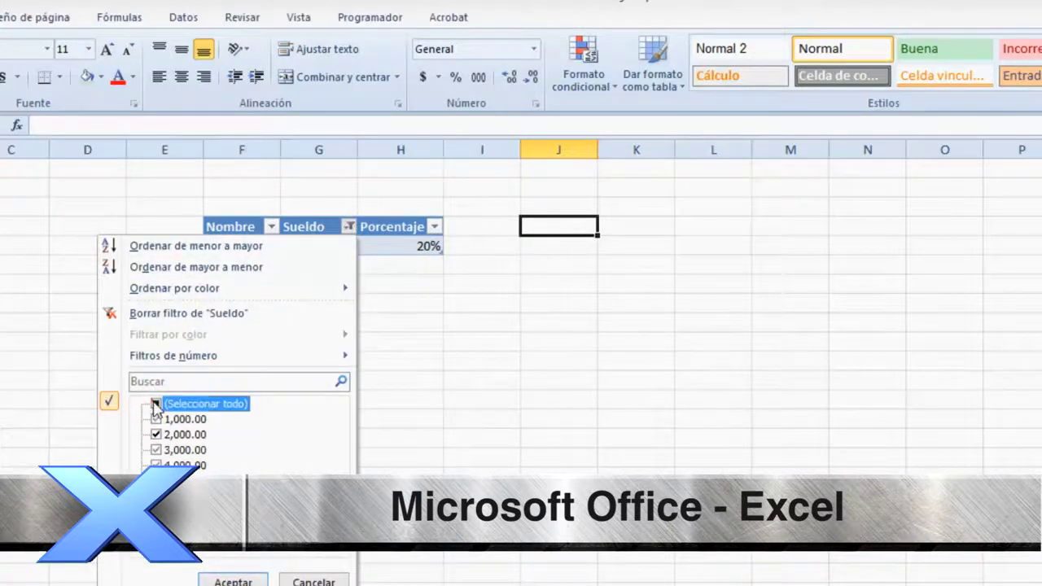
pyautogui.click(233, 581)
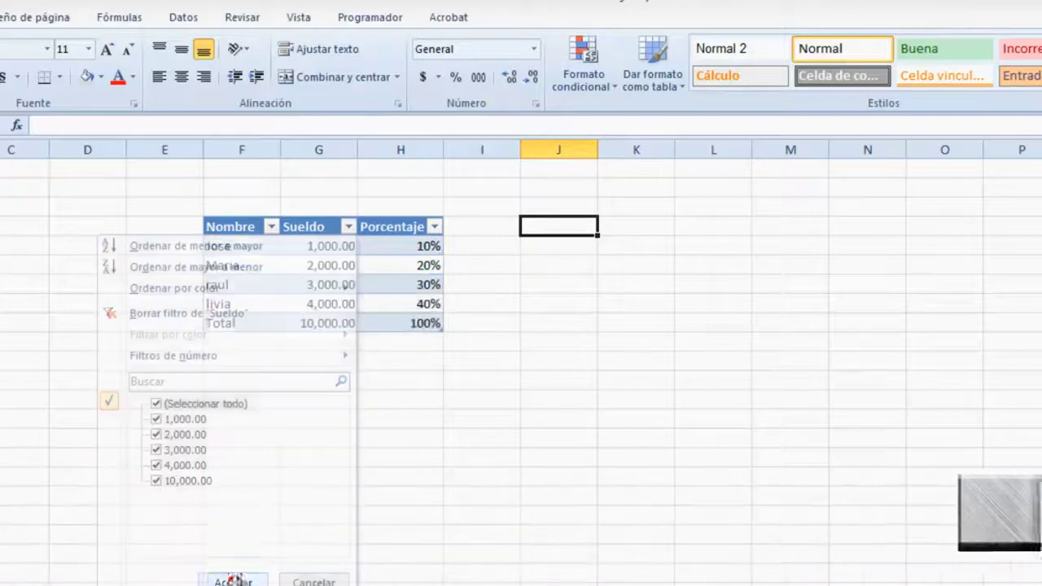
pyautogui.click(504, 225)
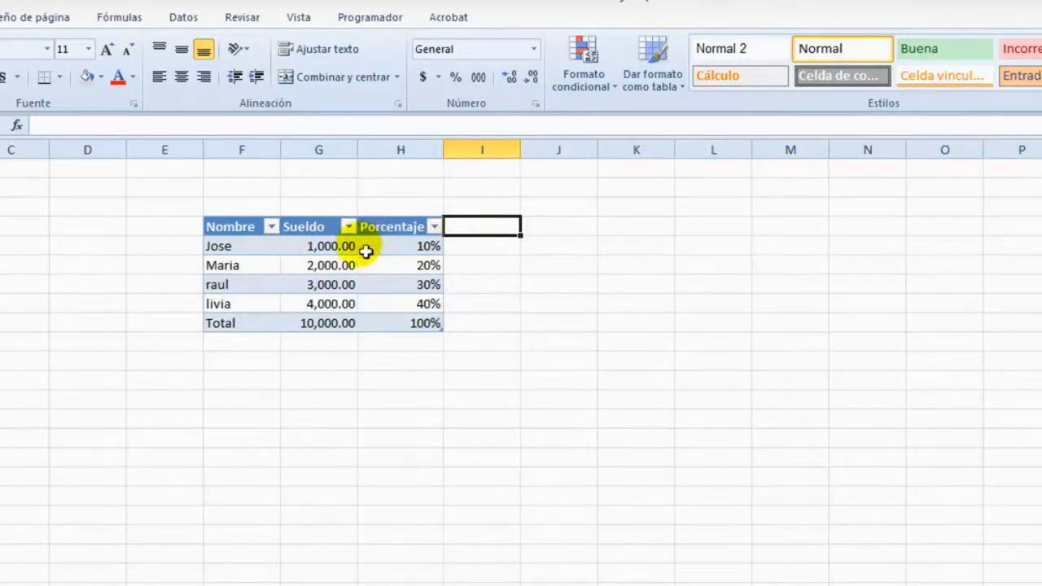
# Open the Hoja1 sheet and choose the fourth person in the selector of the Formulario de Inscripcion.
pyautogui.click(76, 548)
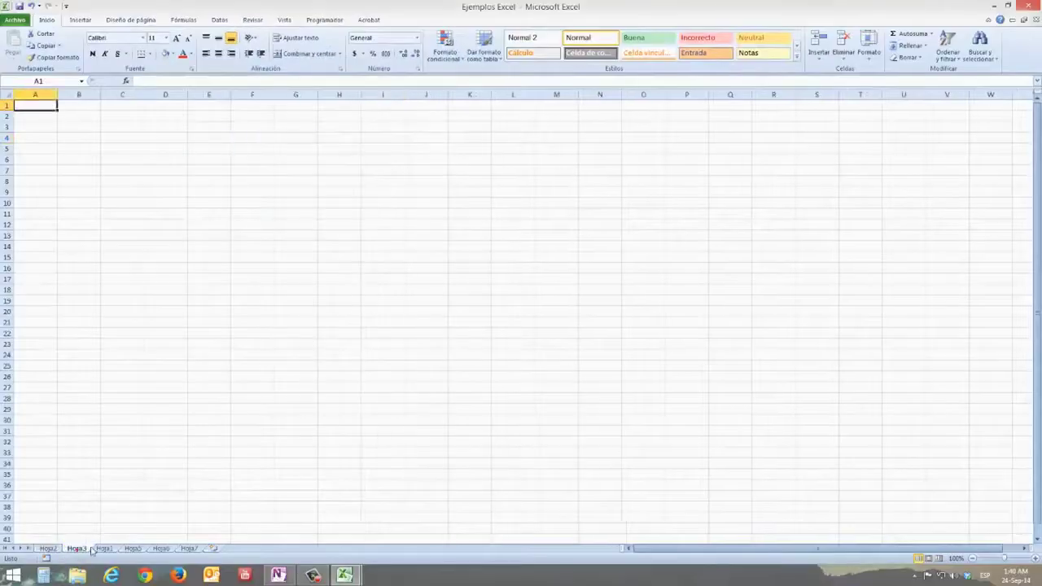
pyautogui.click(106, 548)
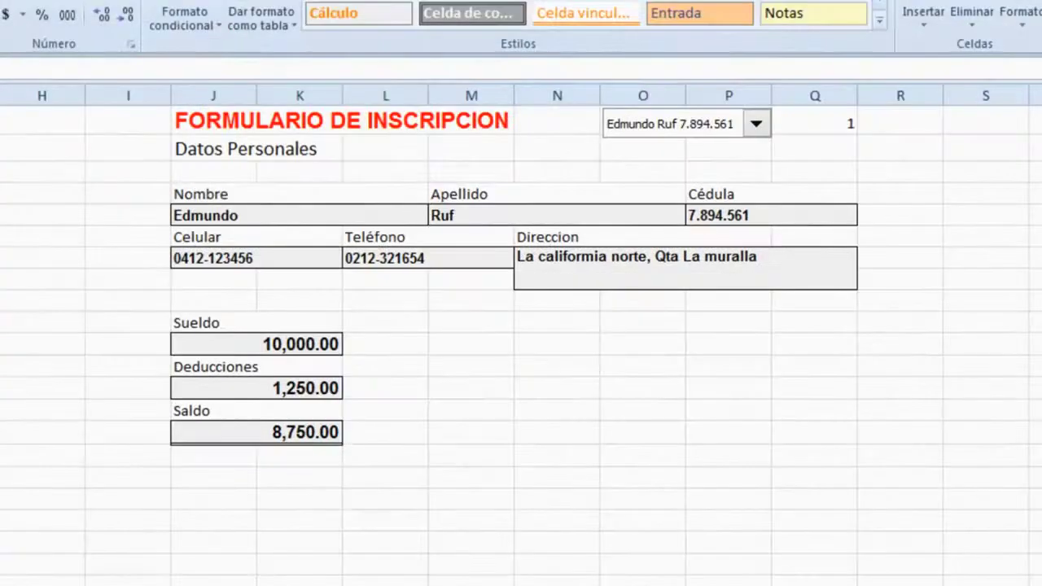
pyautogui.click(762, 126)
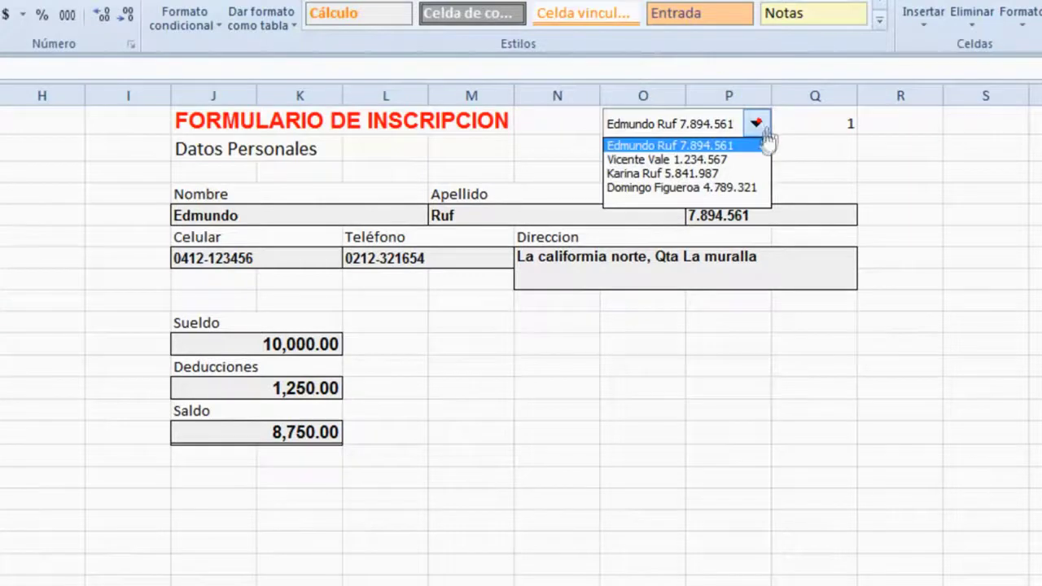
pyautogui.click(716, 188)
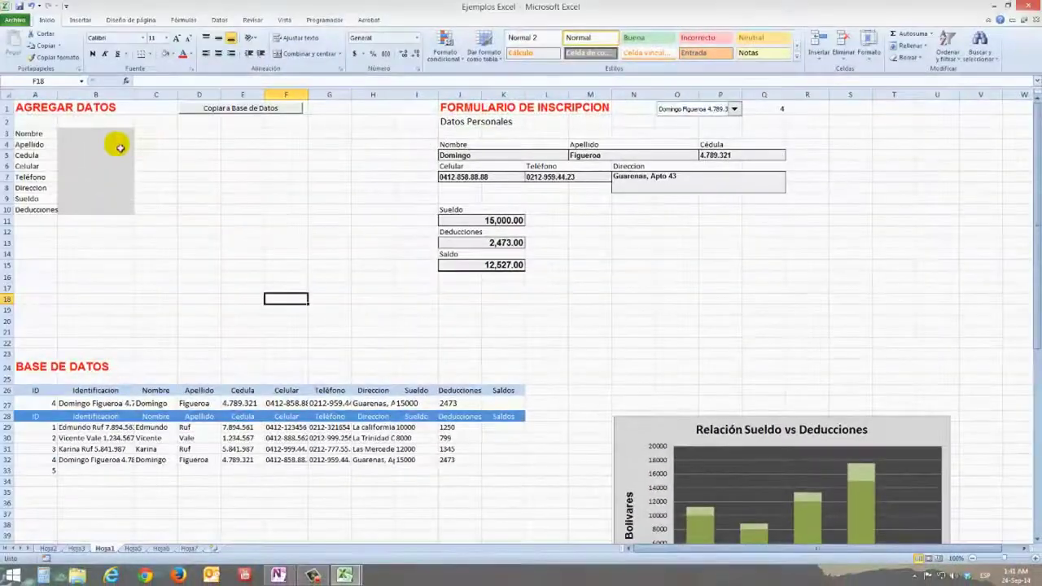
# Copy the sample person's eight values starting at N63 into the Agregar Datos form from B3 to B10.
pyautogui.click(106, 142)
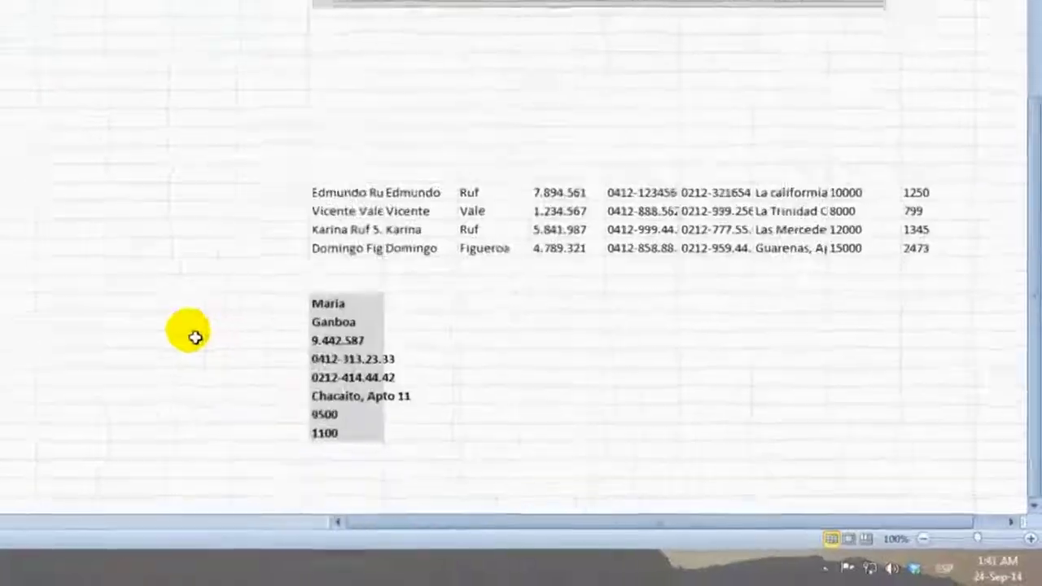
pyautogui.moveTo(207, 247); pyautogui.dragTo(189, 416)
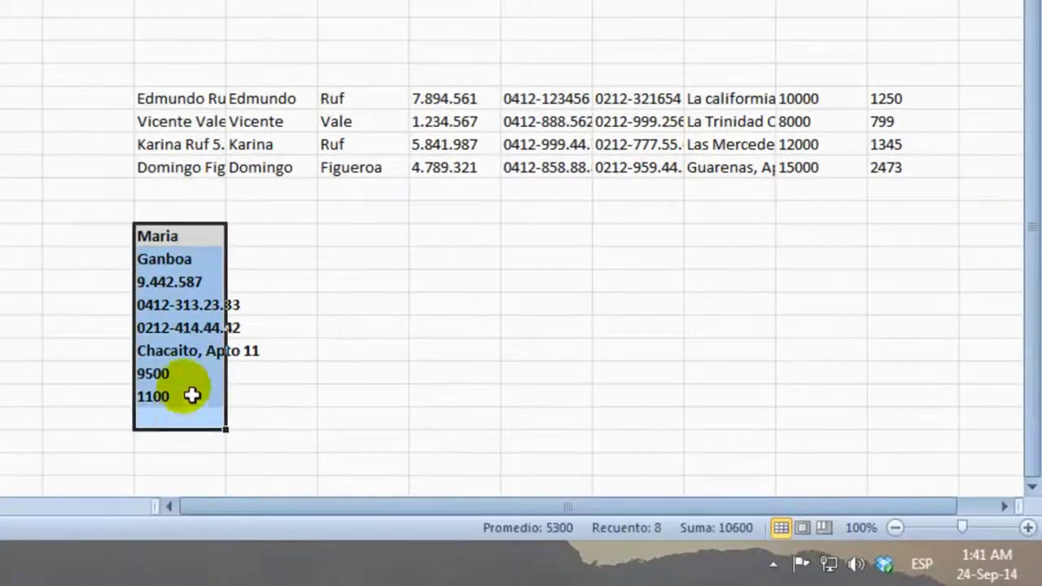
pyautogui.moveTo(183, 238); pyautogui.dragTo(174, 401)
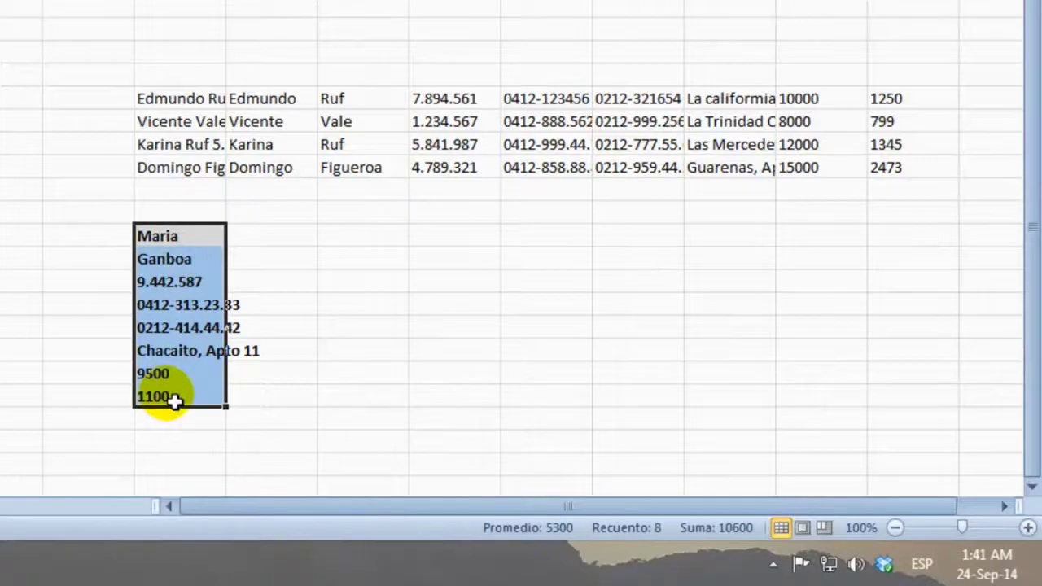
pyautogui.hotkey('ctrl', 'c')
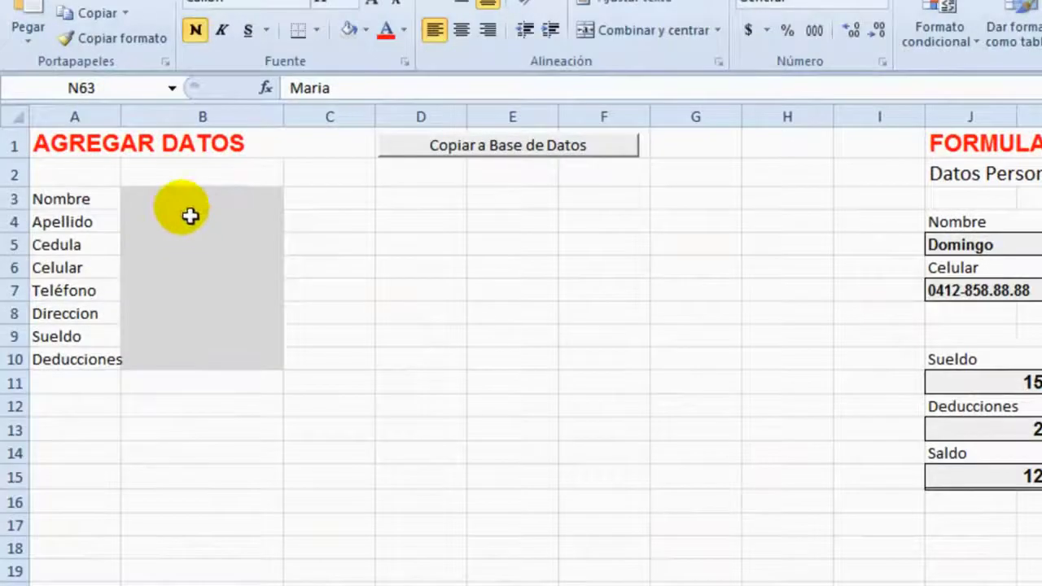
pyautogui.click(188, 209)
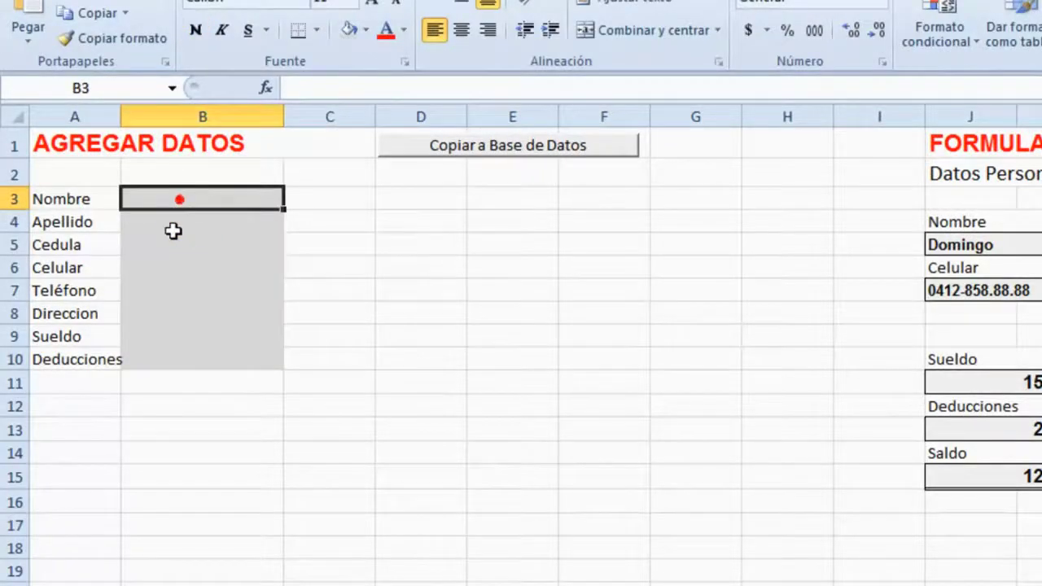
pyautogui.hotkey('ctrl', 'v')
pyautogui.click(485, 310)
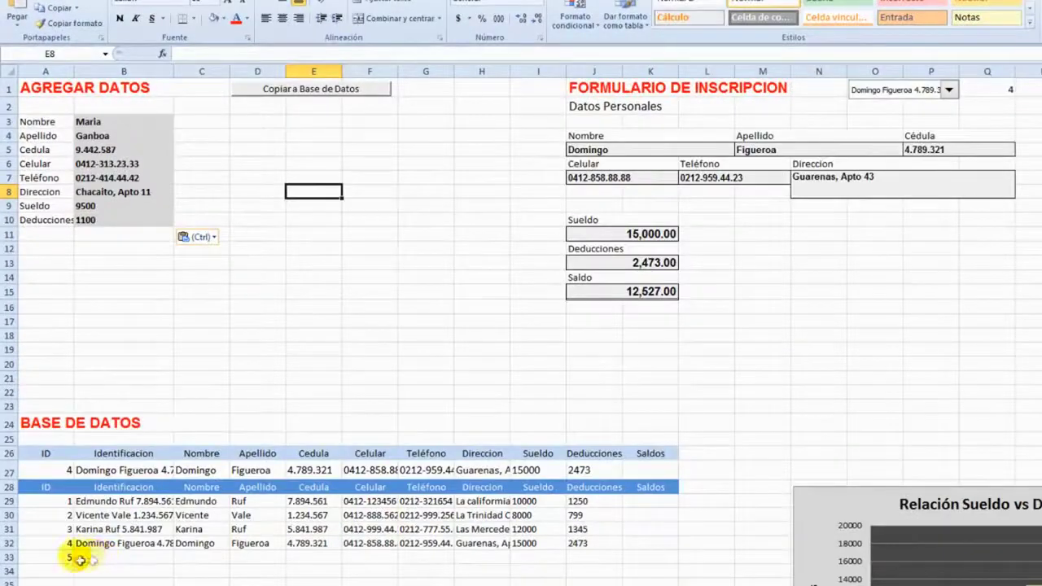
# Copy the entered record into row 33 of the Base de Datos and choose that new person in the registration form's selector.
pyautogui.click(65, 559)
pyautogui.click(9, 558)
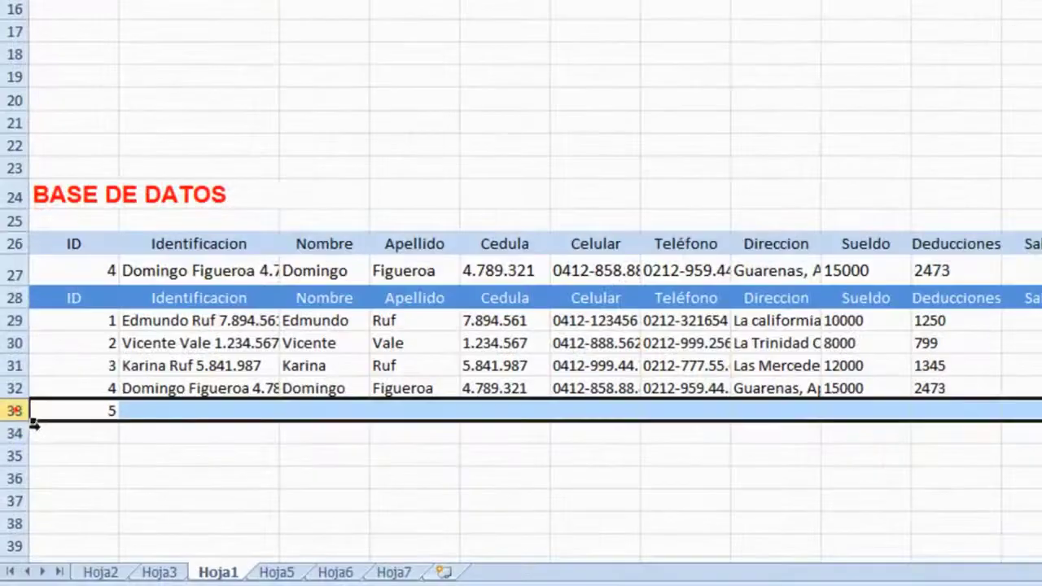
pyautogui.click(203, 412)
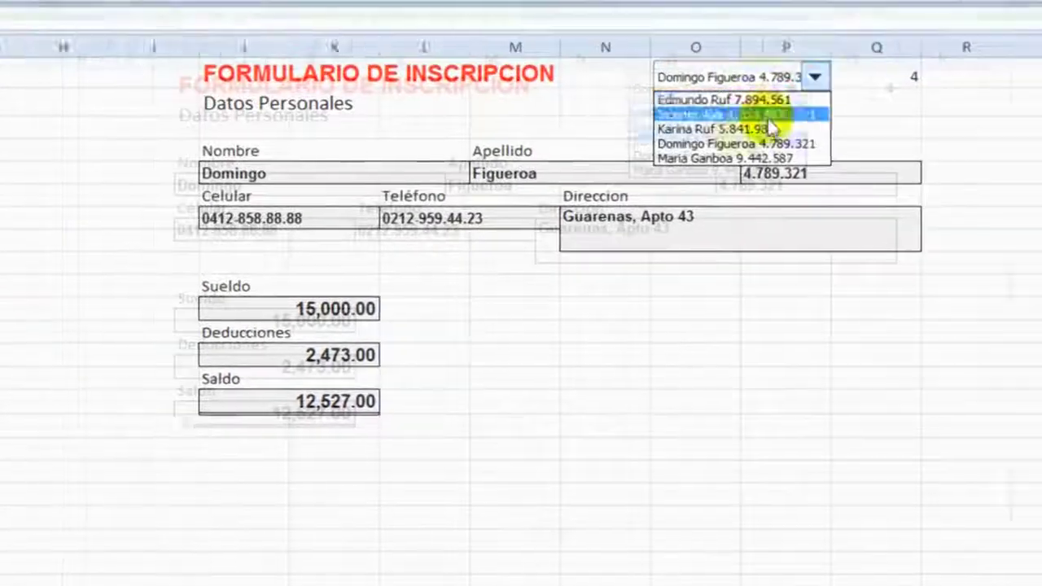
pyautogui.click(729, 166)
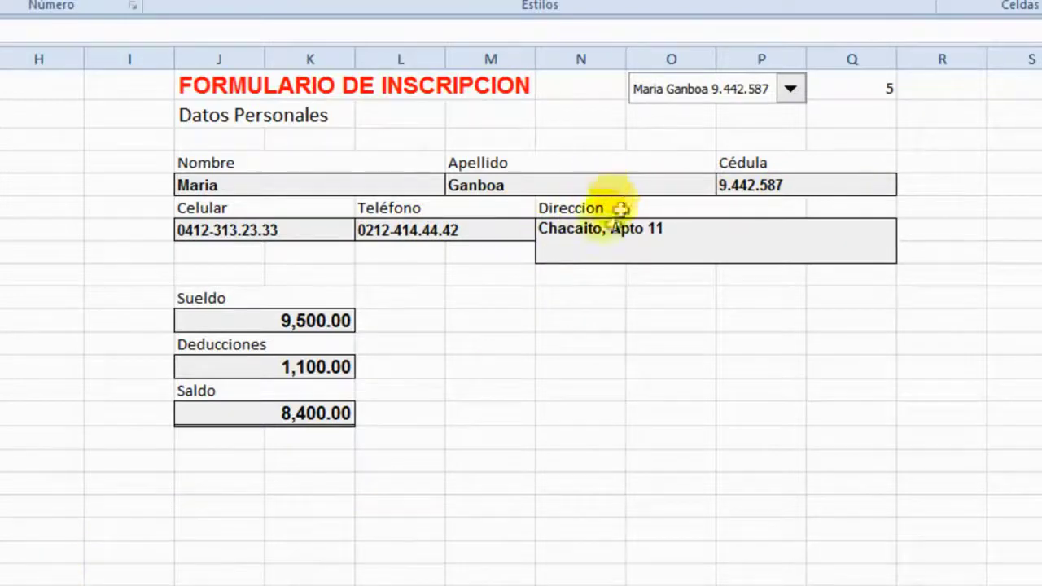
# Move the Relación Sueldo vs Deducciones chart up to just below the registration form's Direccion field.
pyautogui.click(545, 489)
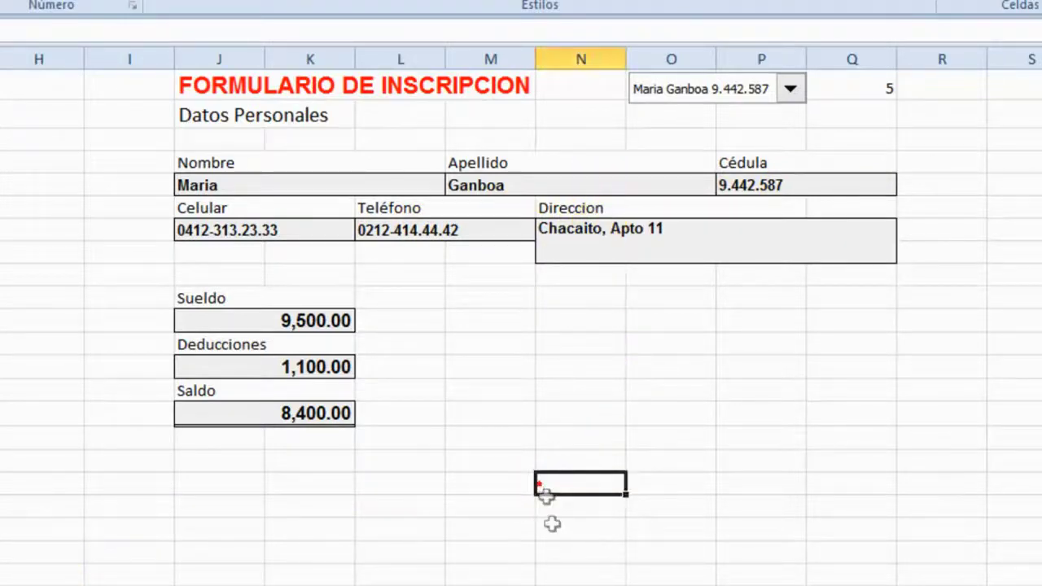
pyautogui.moveTo(668, 579); pyautogui.dragTo(621, 330)
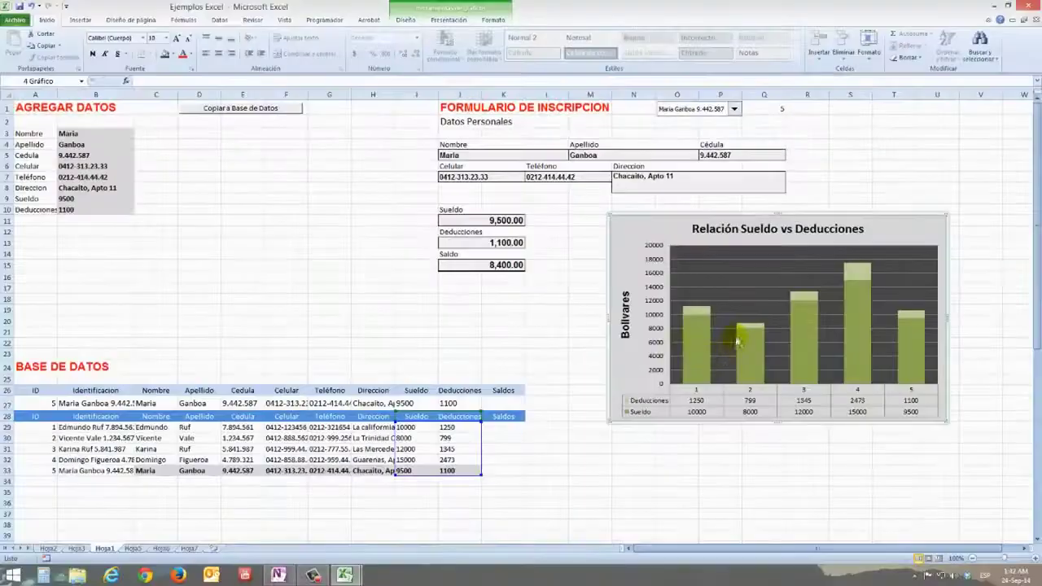
pyautogui.click(545, 331)
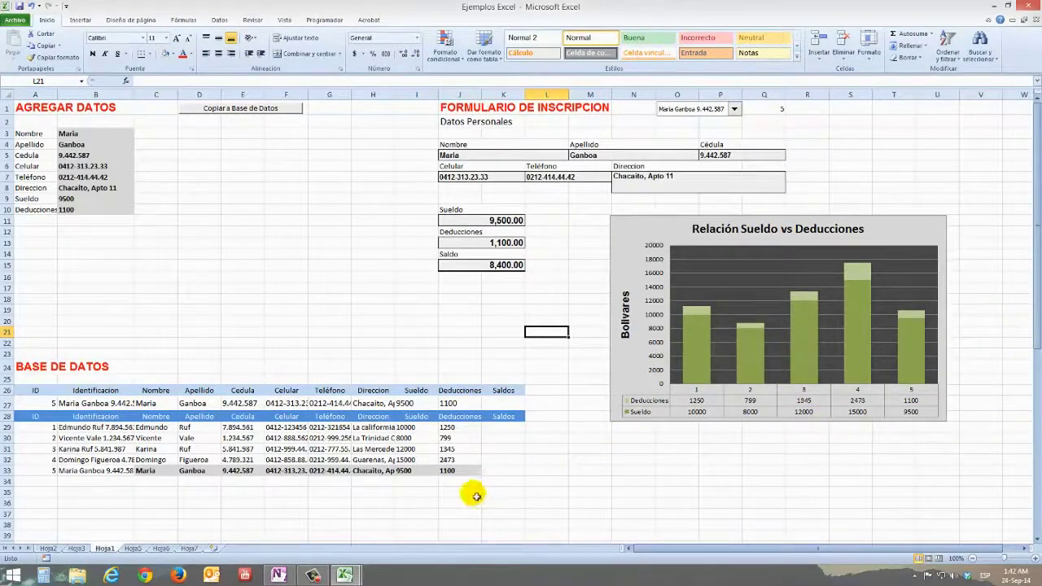
# Calculate the Saldos in K29 with the formula +I29-J29 and fill it down to K33.
pyautogui.click(500, 432)
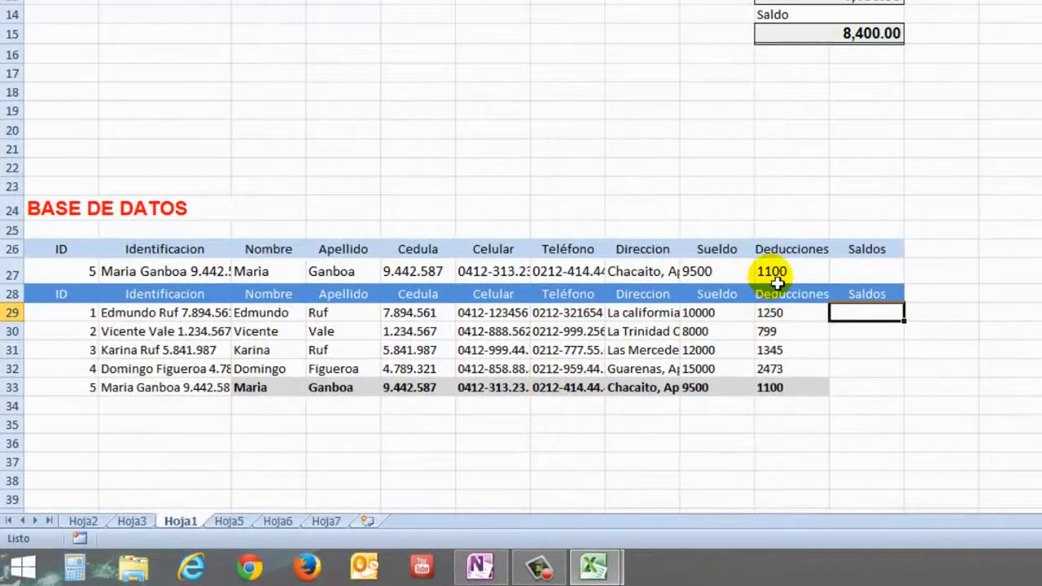
pyautogui.press('Left')
pyautogui.press('Left')
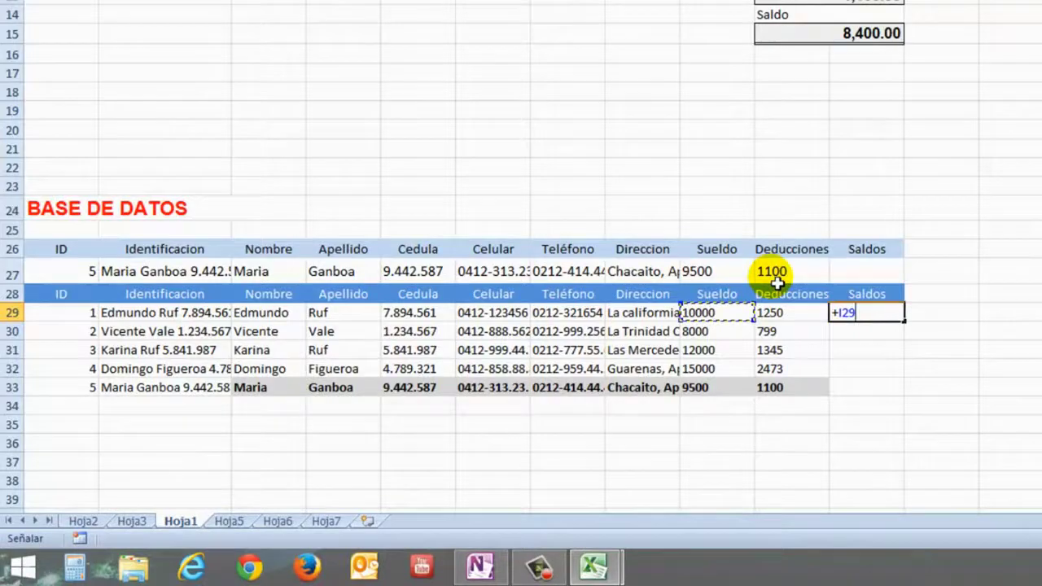
pyautogui.press('Left')
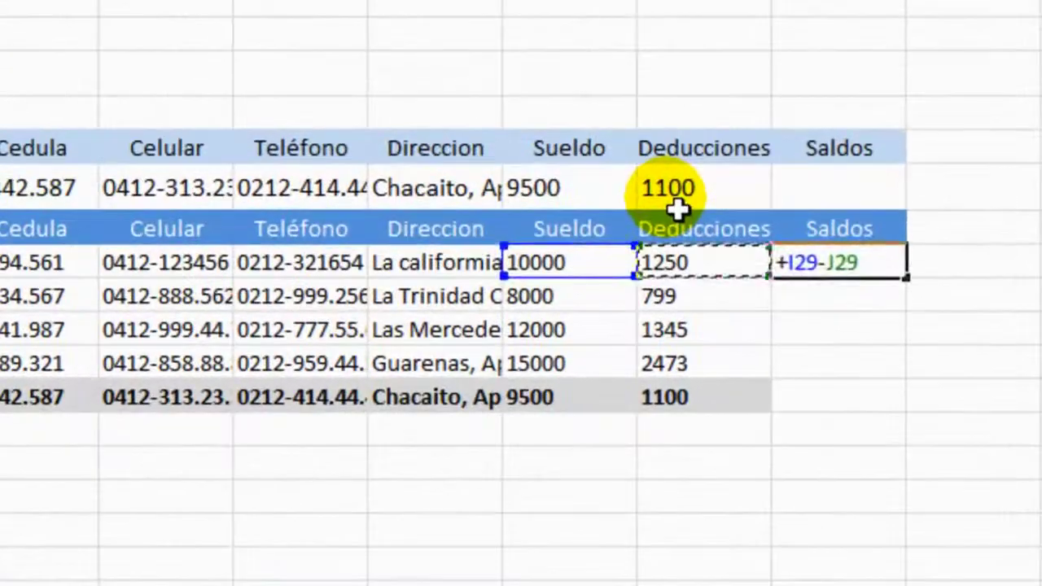
pyautogui.press('Return')
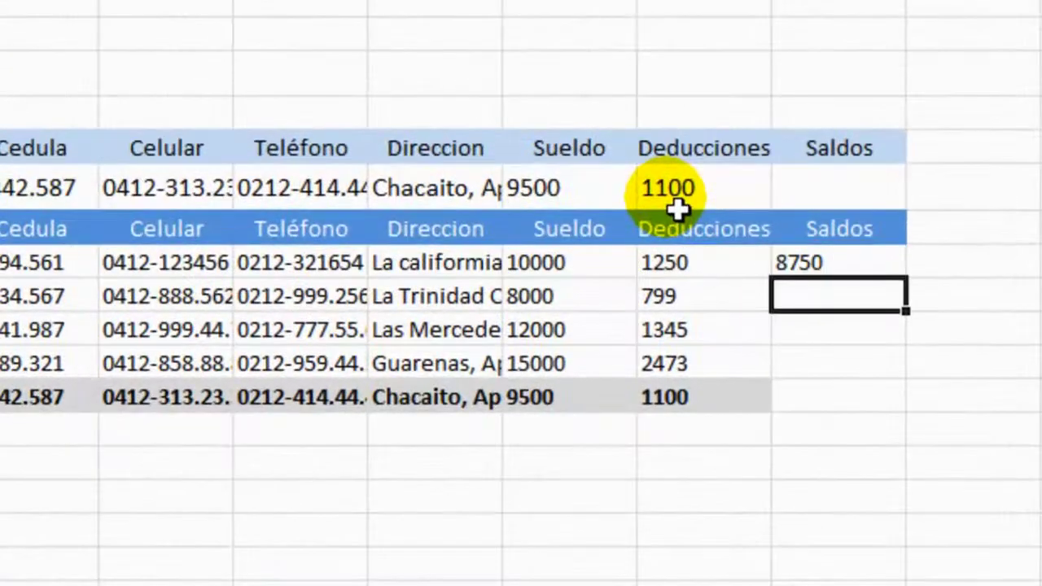
pyautogui.click(880, 261)
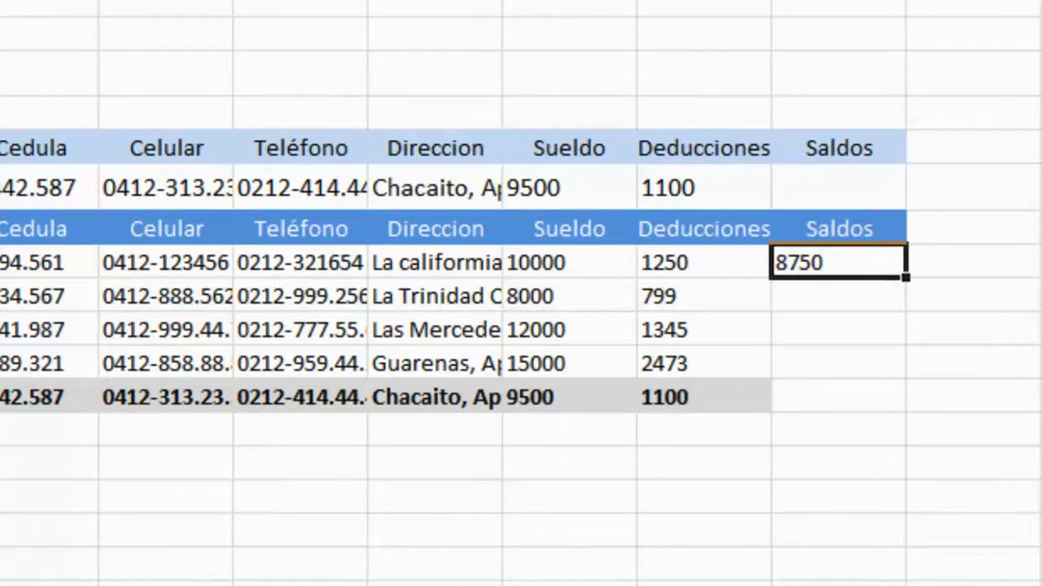
pyautogui.moveTo(906, 278); pyautogui.dragTo(917, 415)
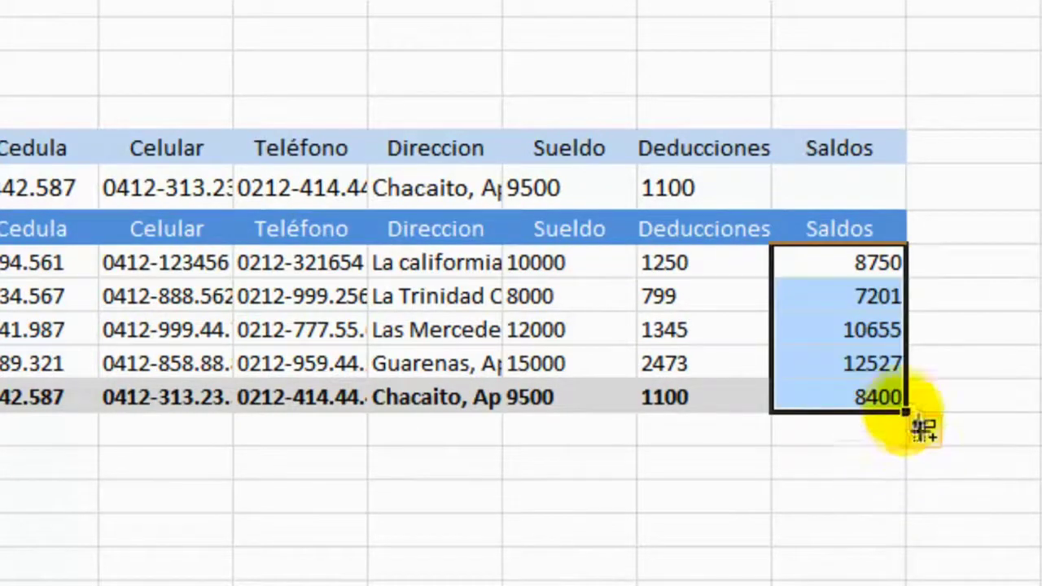
# Copy the Saldos formula from K29 into K27 of the selected-record row.
pyautogui.click(829, 191)
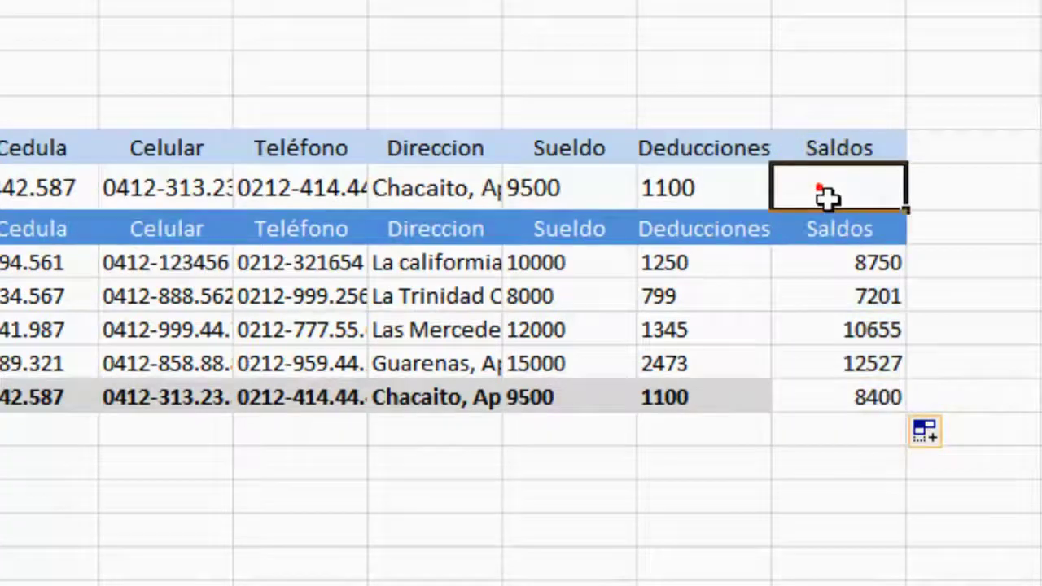
pyautogui.click(870, 271)
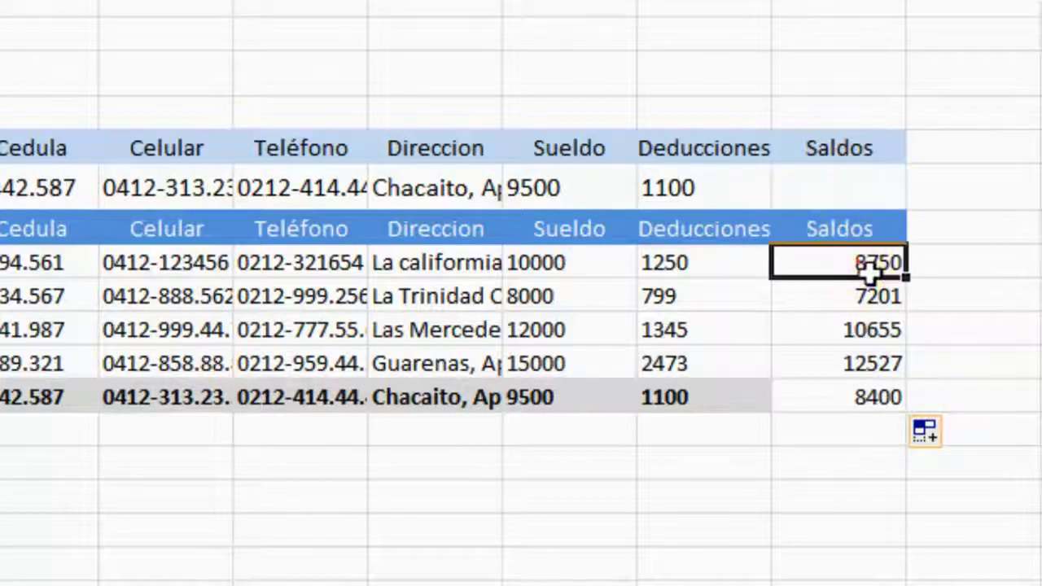
pyautogui.hotkey('ctrl', 'c')
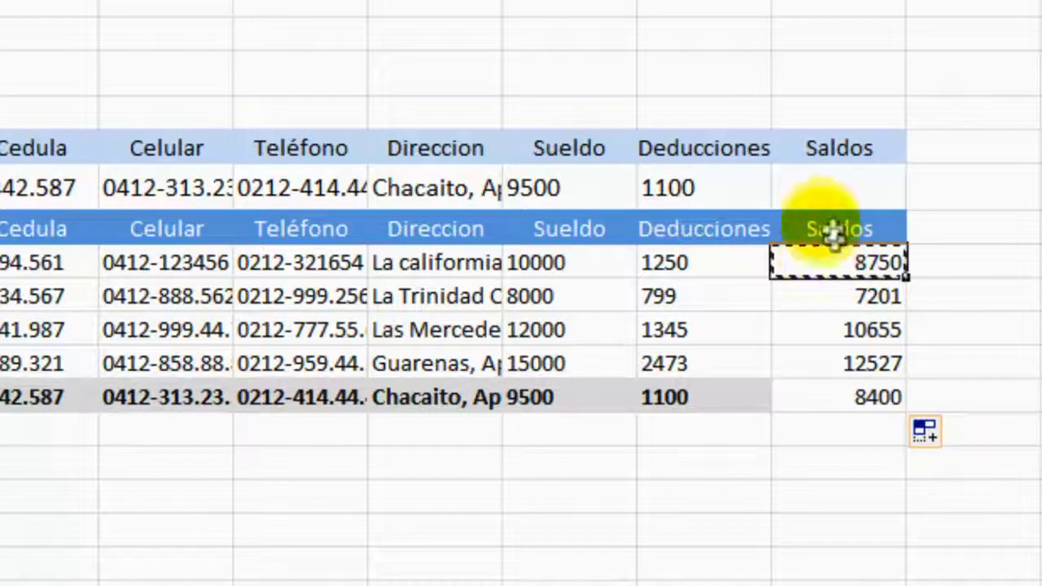
pyautogui.click(814, 186)
pyautogui.hotkey('ctrl', 'v')
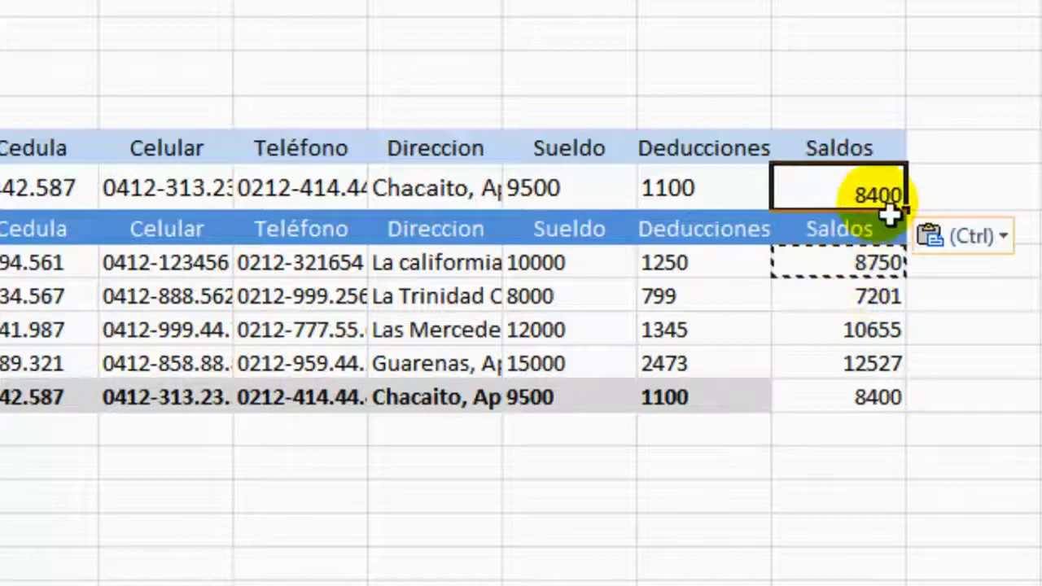
# Add the column heading Porcentajes in L26, next to the Saldos heading.
pyautogui.click(972, 155)
pyautogui.click(959, 147)
pyautogui.write('Porc')
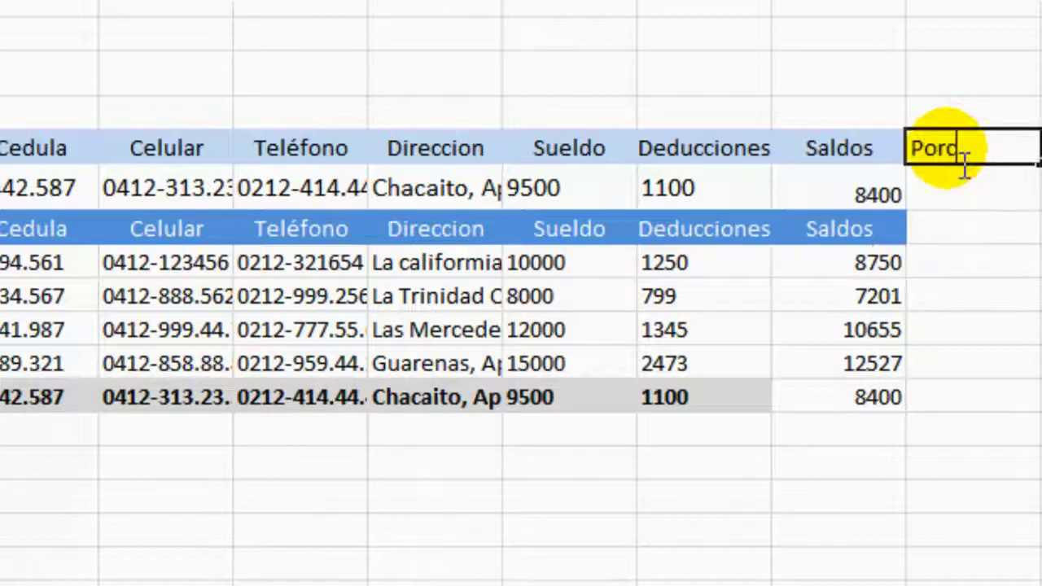
pyautogui.write('entajes')
pyautogui.press('Return')
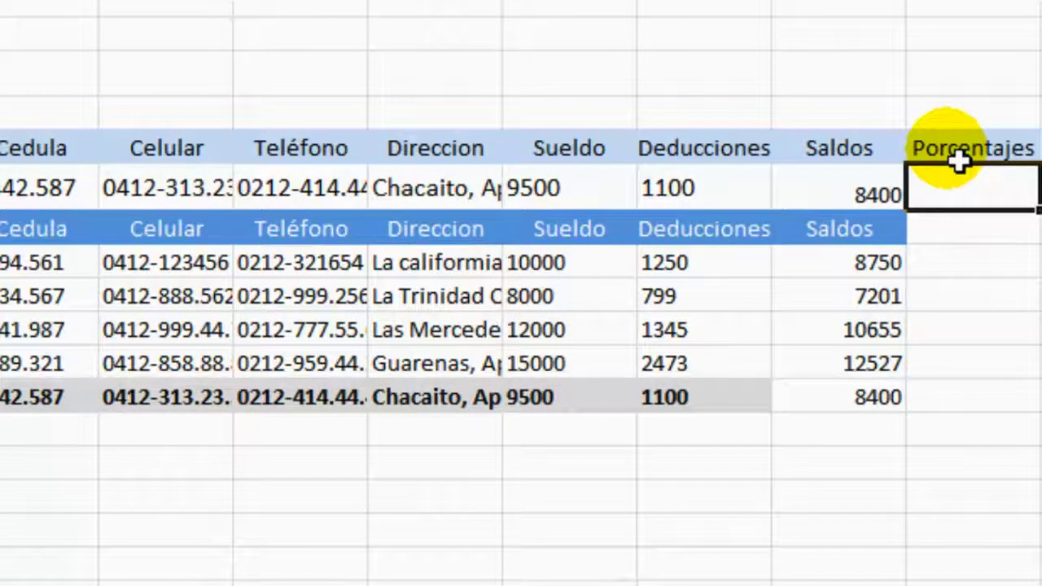
# Calculate the first record's percentage in L29 by dividing Deducciones by Sueldo with the formula +J29/I29.
pyautogui.press('Escape')
pyautogui.click(969, 263)
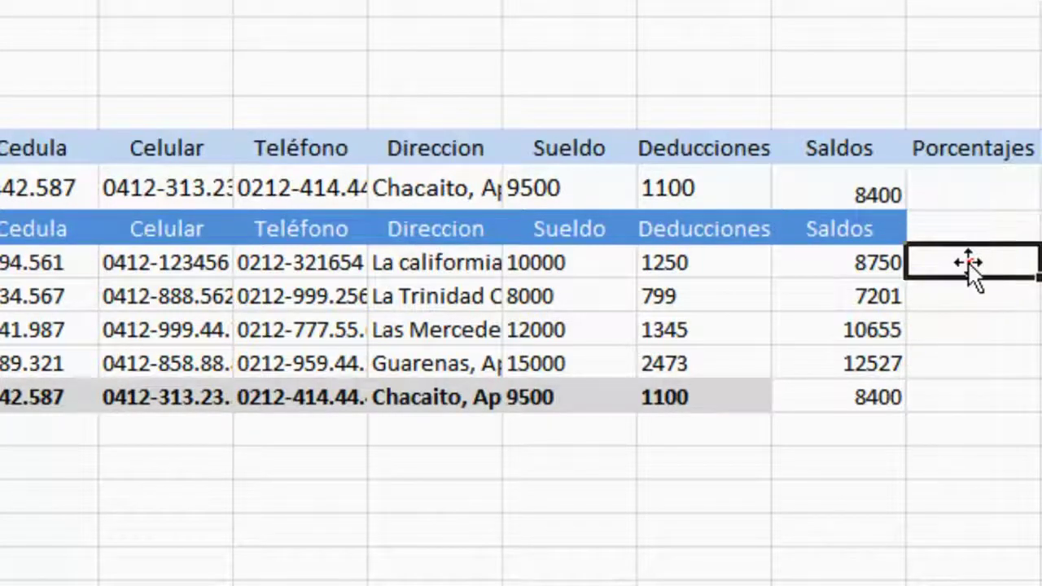
pyautogui.write('+')
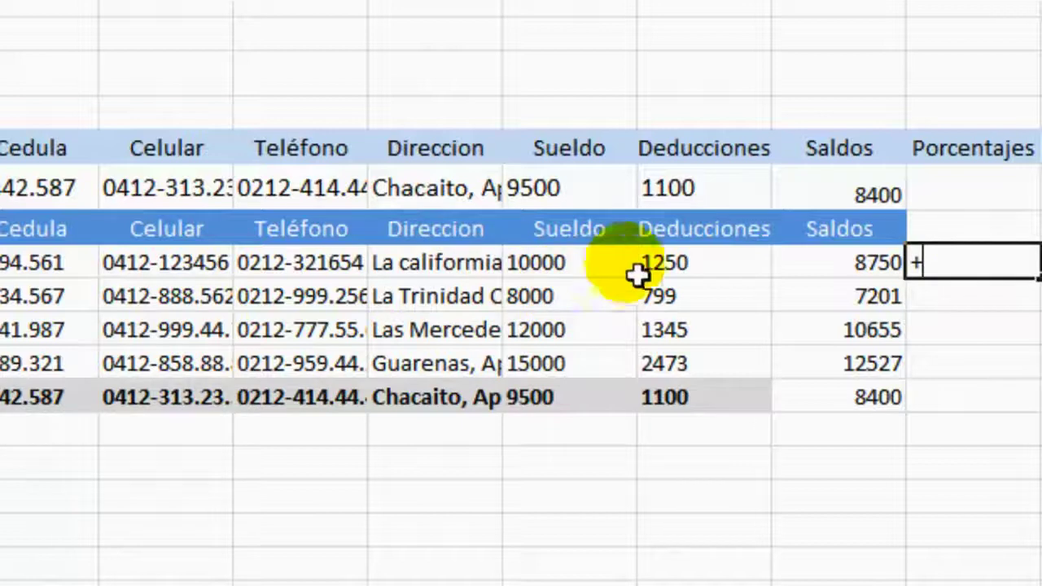
pyautogui.click(686, 269)
pyautogui.write('/')
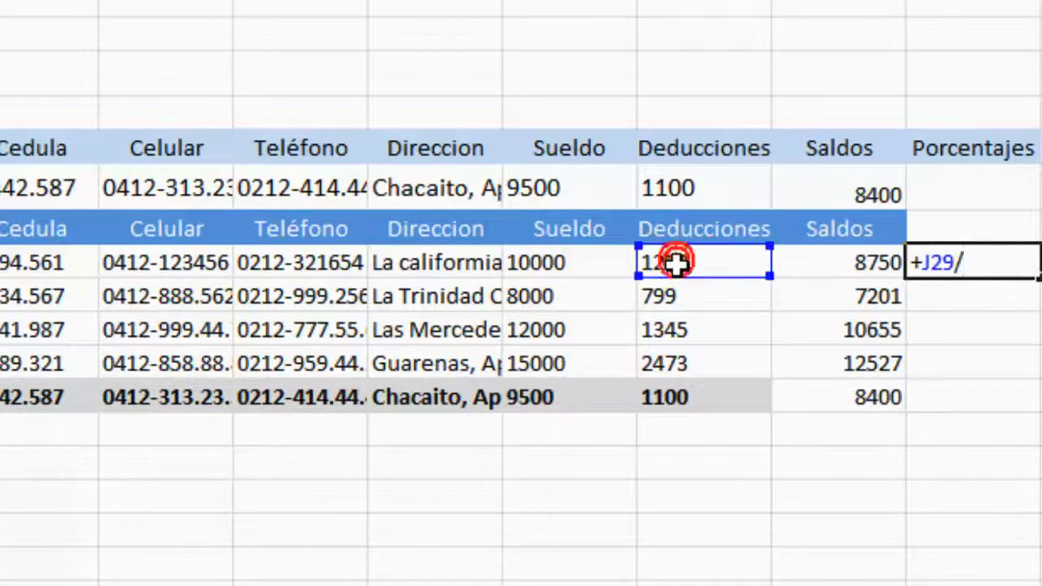
pyautogui.click(598, 265)
pyautogui.press('Return')
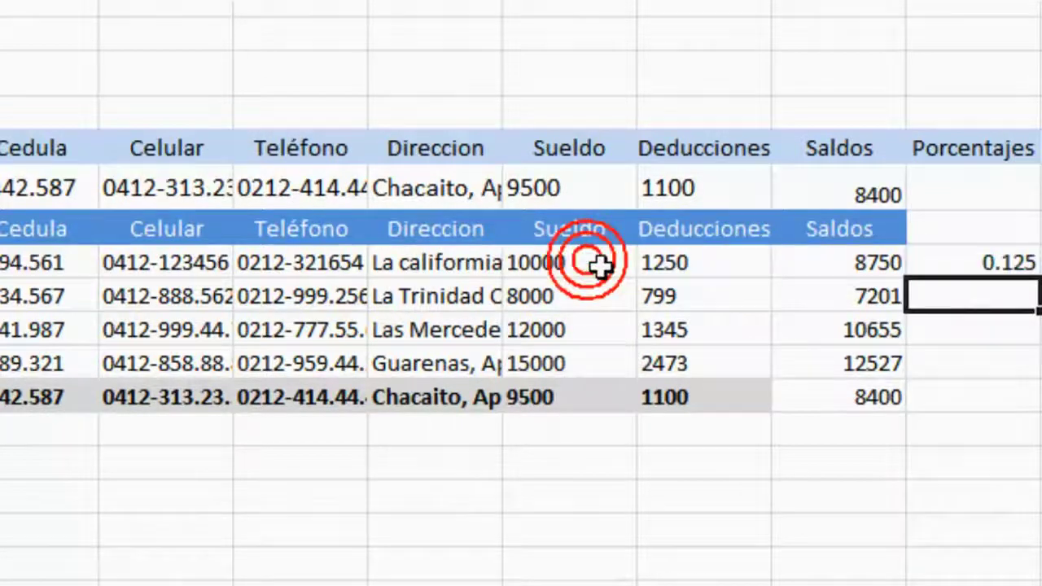
# Format L29 as a percentage and fill its formula down through L33.
pyautogui.click(1016, 271)
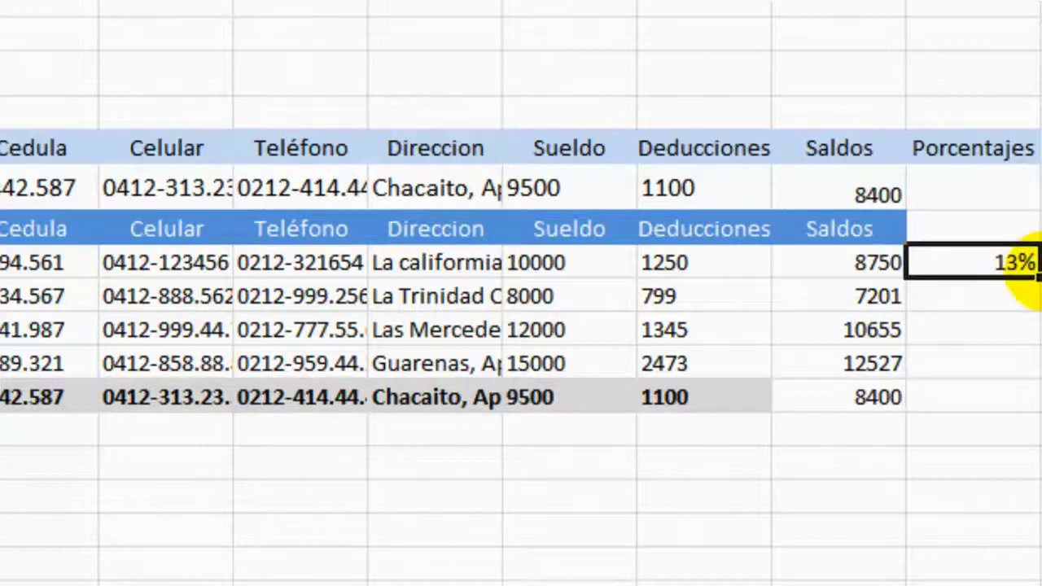
pyautogui.moveTo(1038, 278); pyautogui.dragTo(1032, 433)
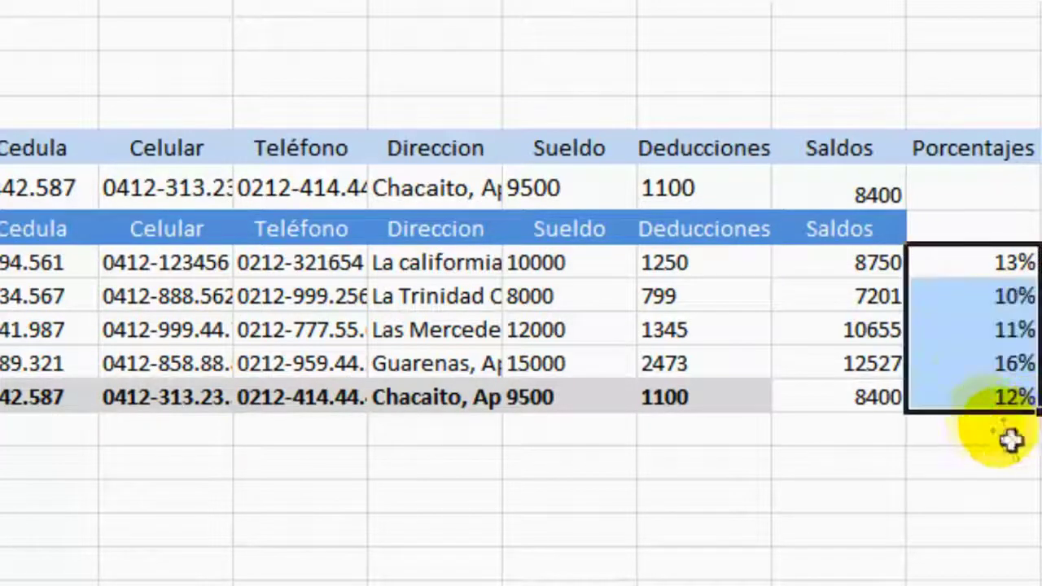
pyautogui.click(963, 329)
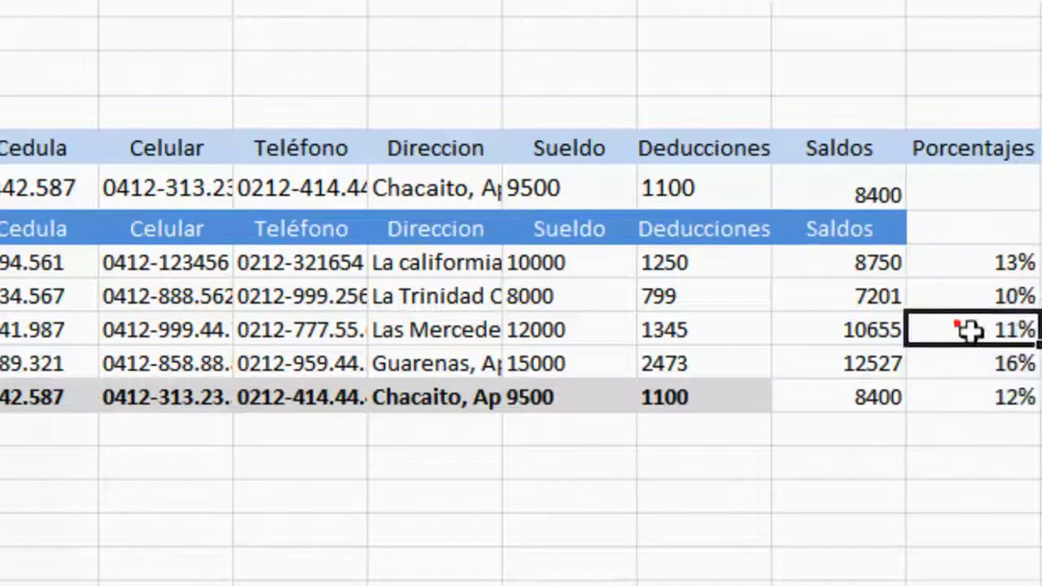
# Add the heading Porcentajes in L28 of the database table, next to the Saldos heading.
pyautogui.click(965, 151)
pyautogui.click(965, 229)
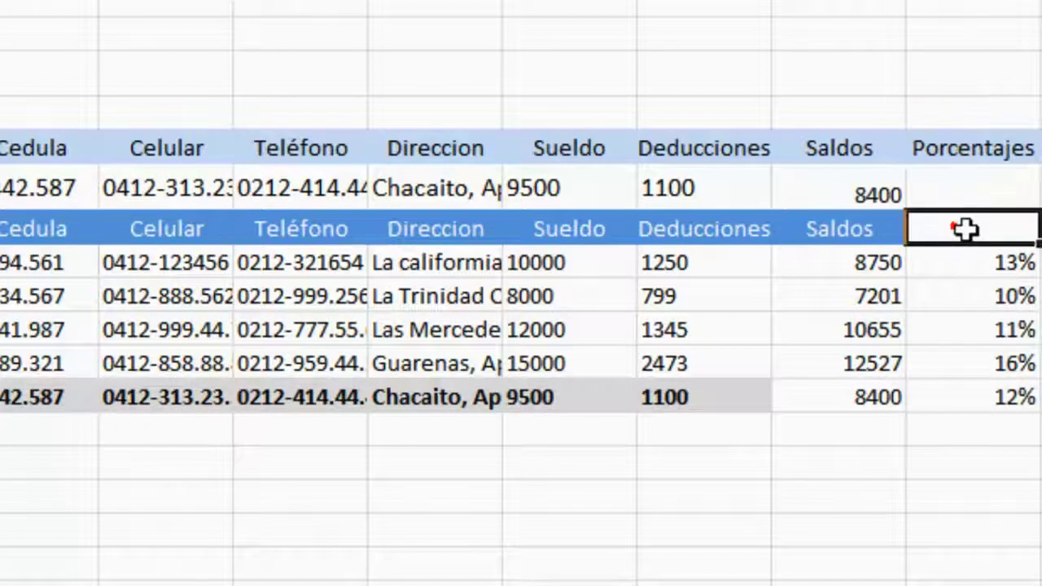
pyautogui.write('Porcent')
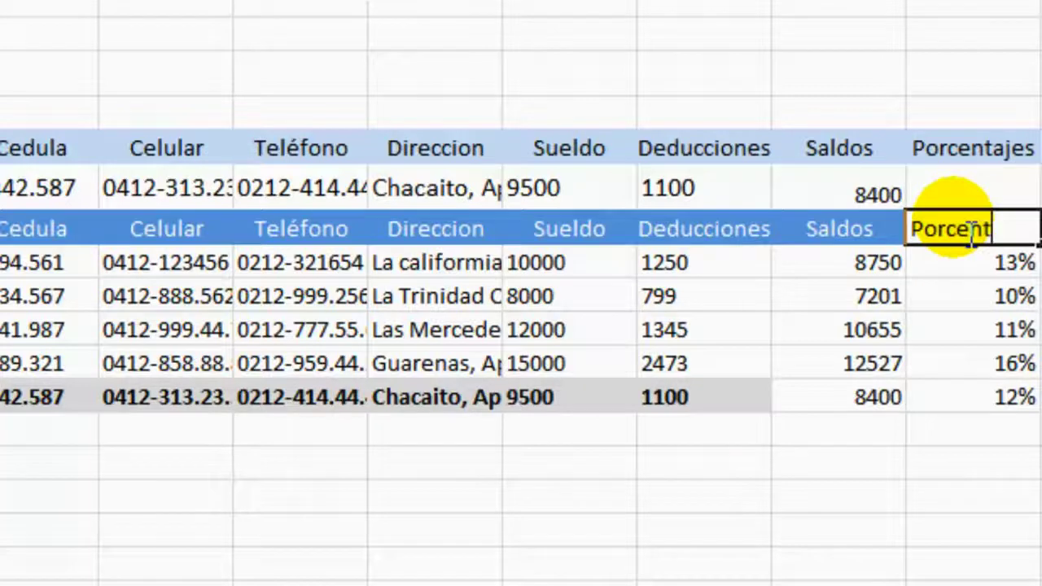
pyautogui.write('ajes')
pyautogui.press('Return')
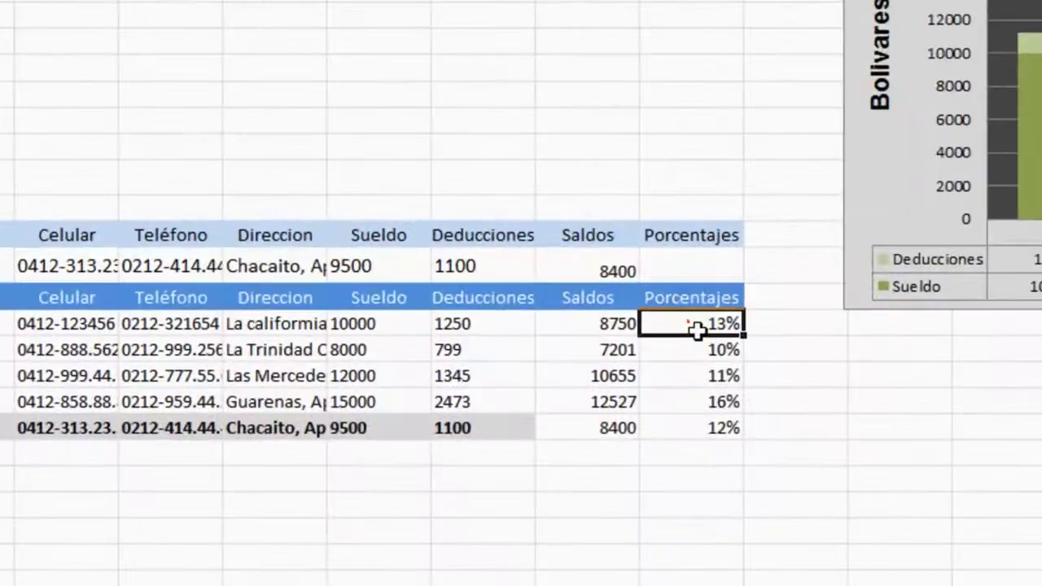
# Insert an exploded 2D pie chart from the percentages in L29:L33.
pyautogui.moveTo(693, 329); pyautogui.dragTo(673, 428)
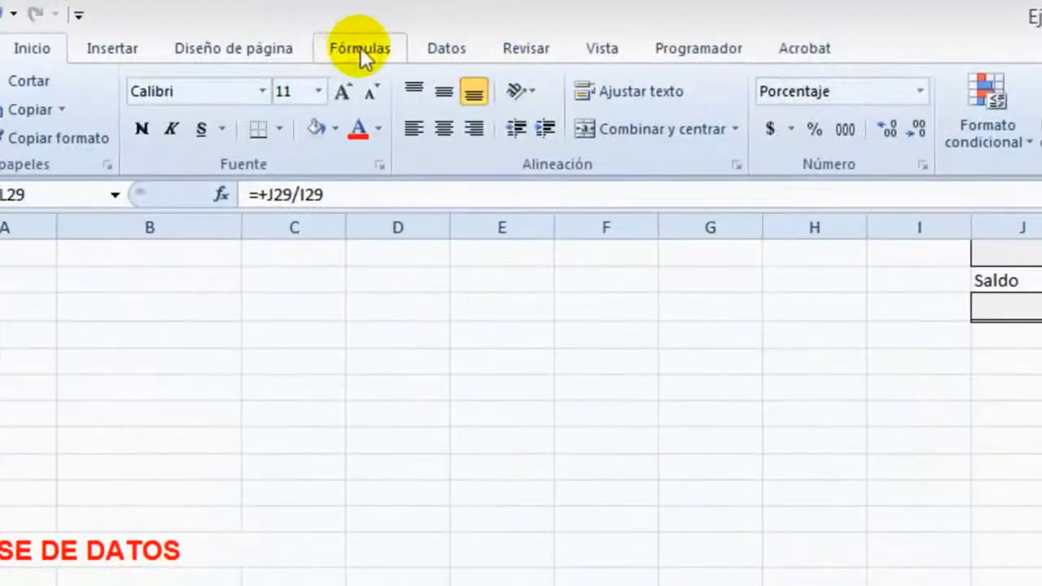
pyautogui.click(118, 49)
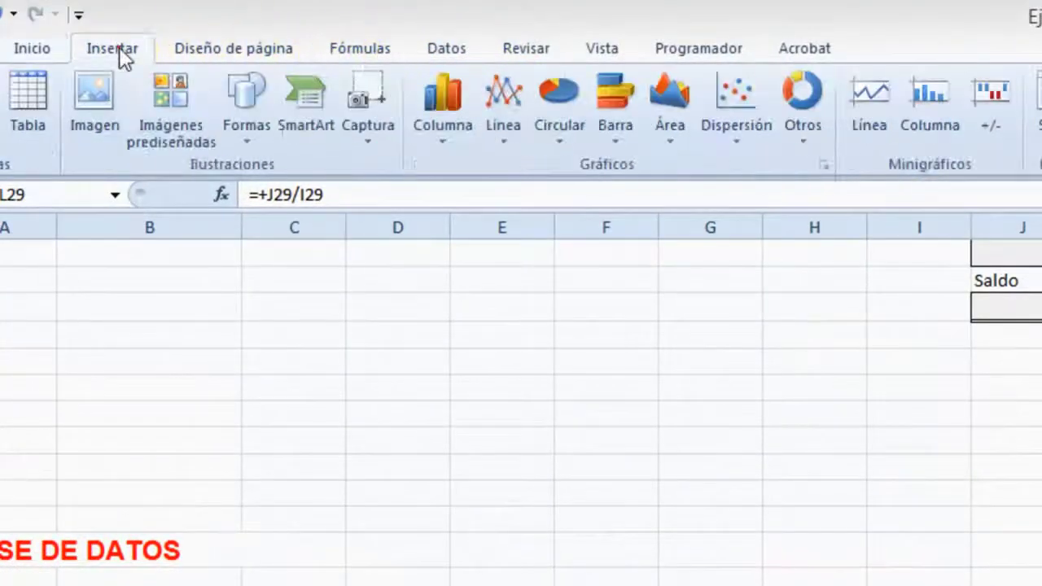
pyautogui.click(556, 132)
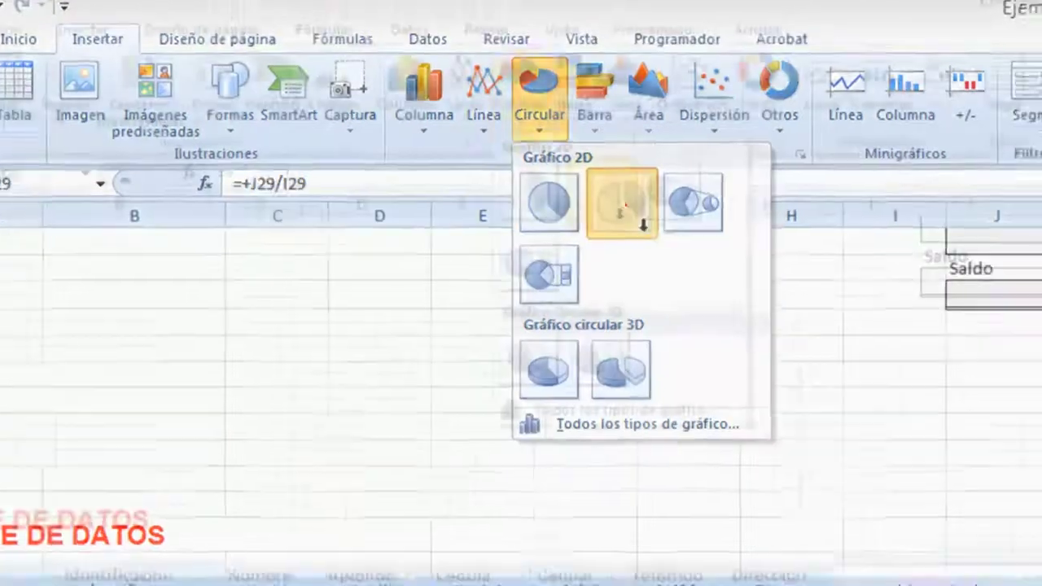
pyautogui.click(625, 205)
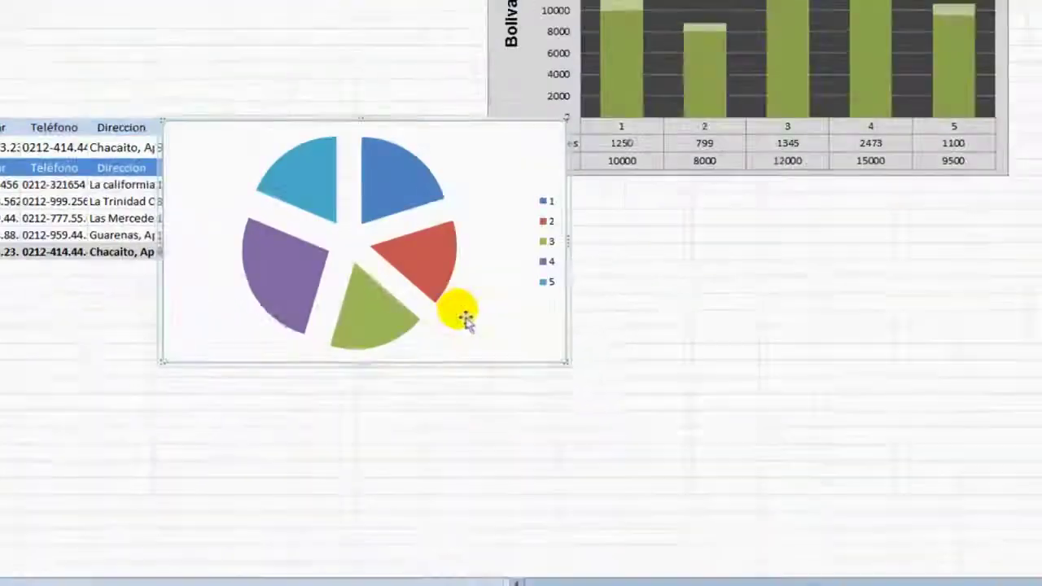
# Move the pie chart just below the Relación Sueldo vs Deducciones chart and apply the blue chart style with a black background.
pyautogui.moveTo(448, 128); pyautogui.dragTo(801, 211)
pyautogui.scroll(2, 494, 321)
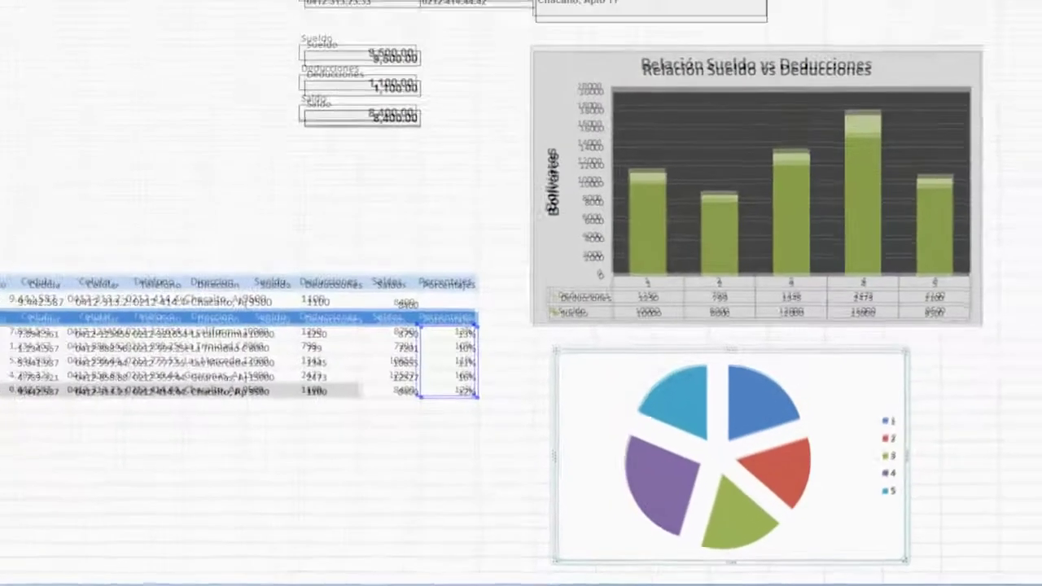
pyautogui.click(771, 54)
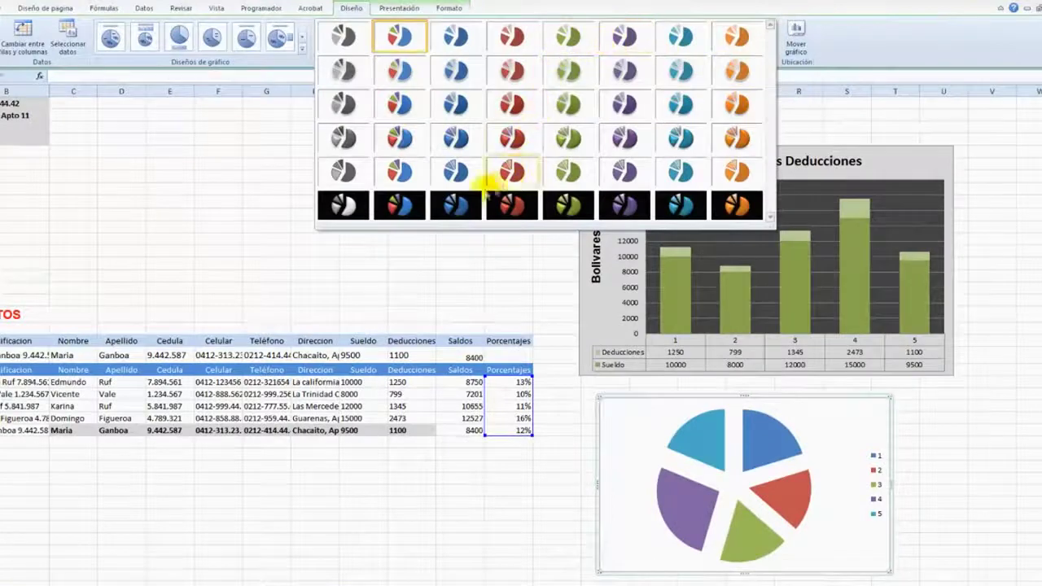
pyautogui.click(456, 204)
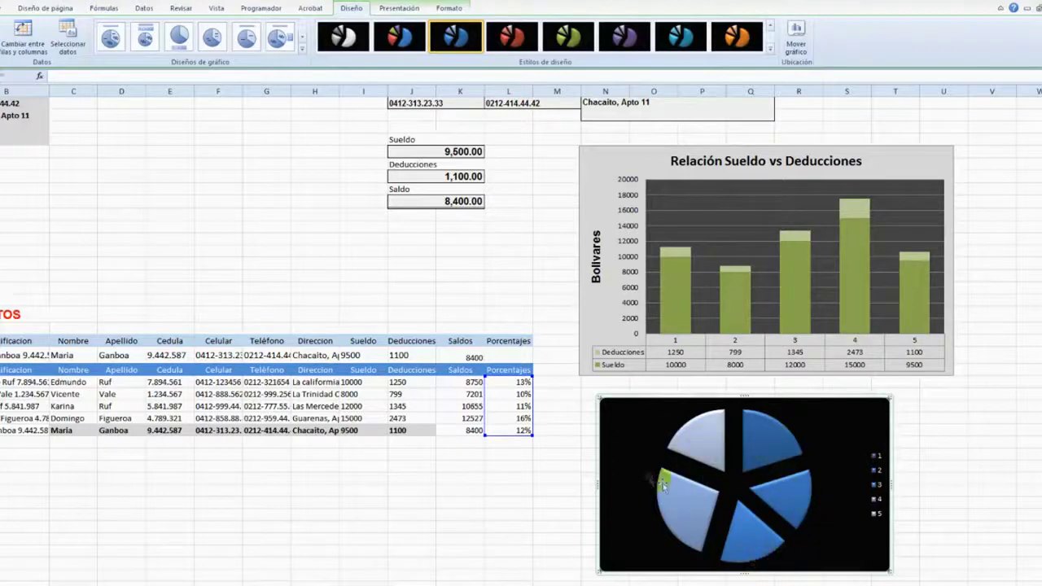
# Examine the list of people in the registration form's record selector, keeping the fifth record selected.
pyautogui.moveTo(754, 442)
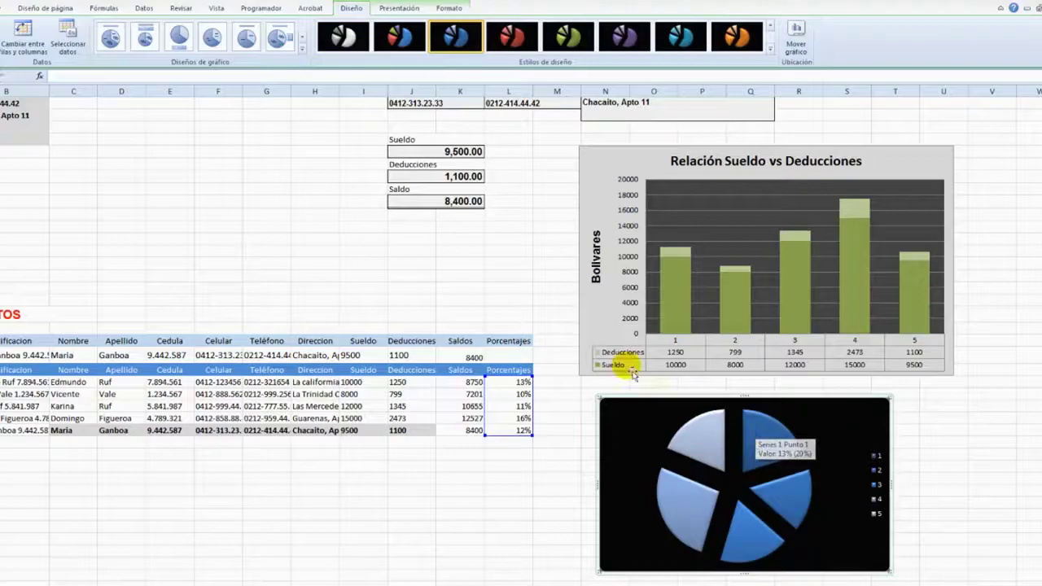
pyautogui.scroll(2, 421, 306)
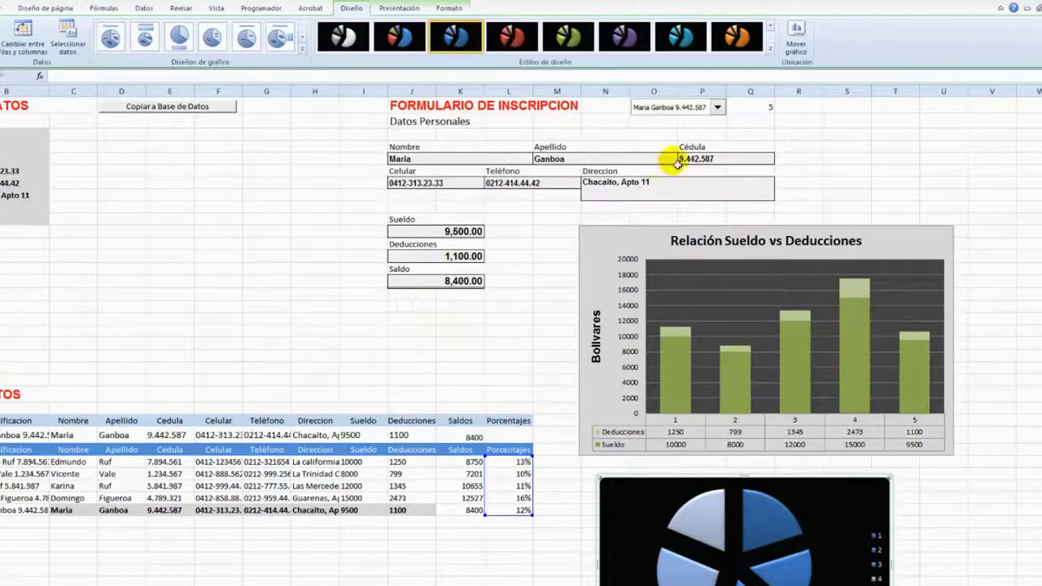
pyautogui.click(717, 107)
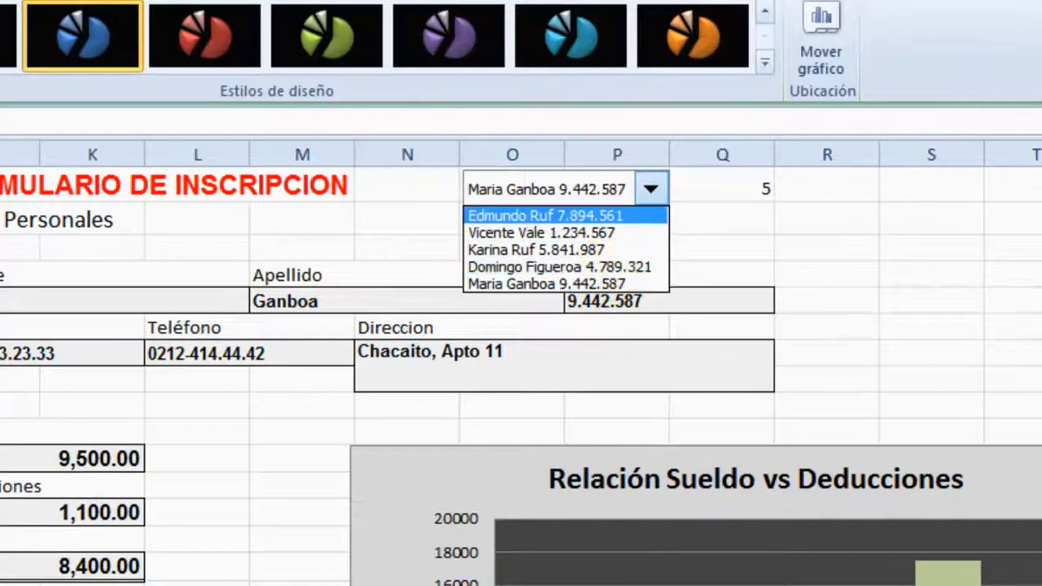
pyautogui.press('Escape')
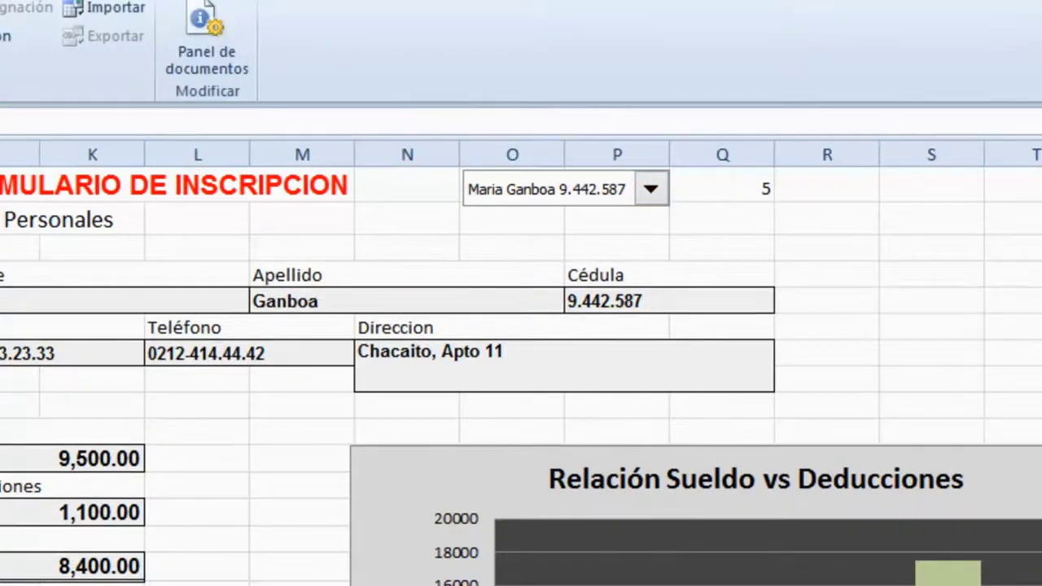
pyautogui.click(651, 188)
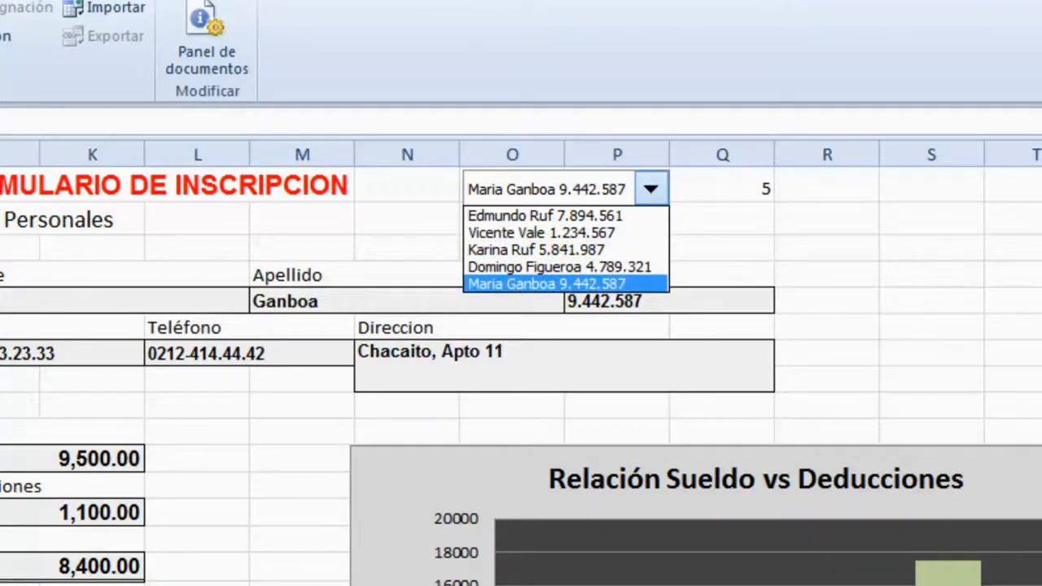
pyautogui.press('Return')
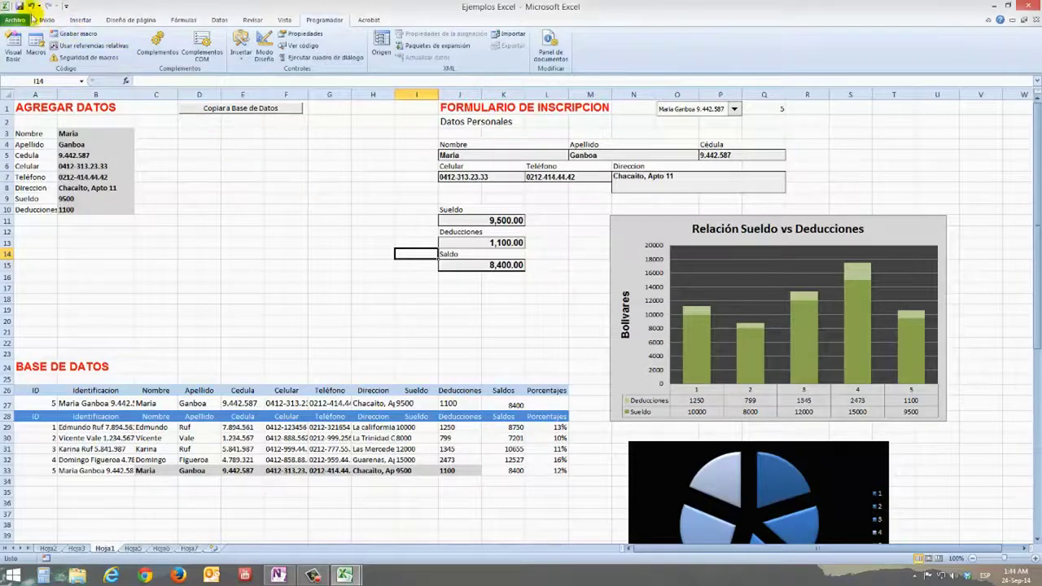
pyautogui.click(49, 20)
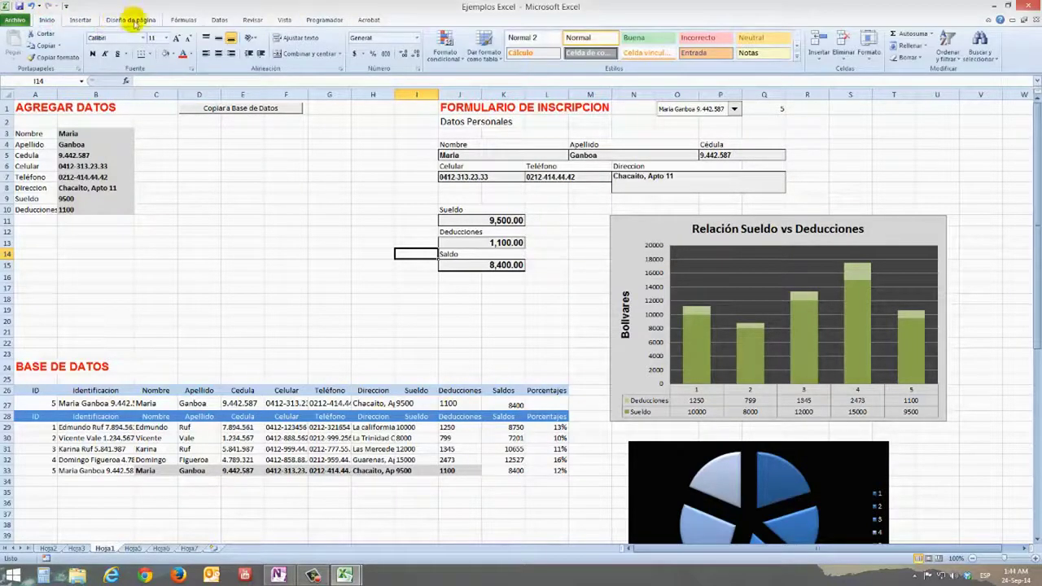